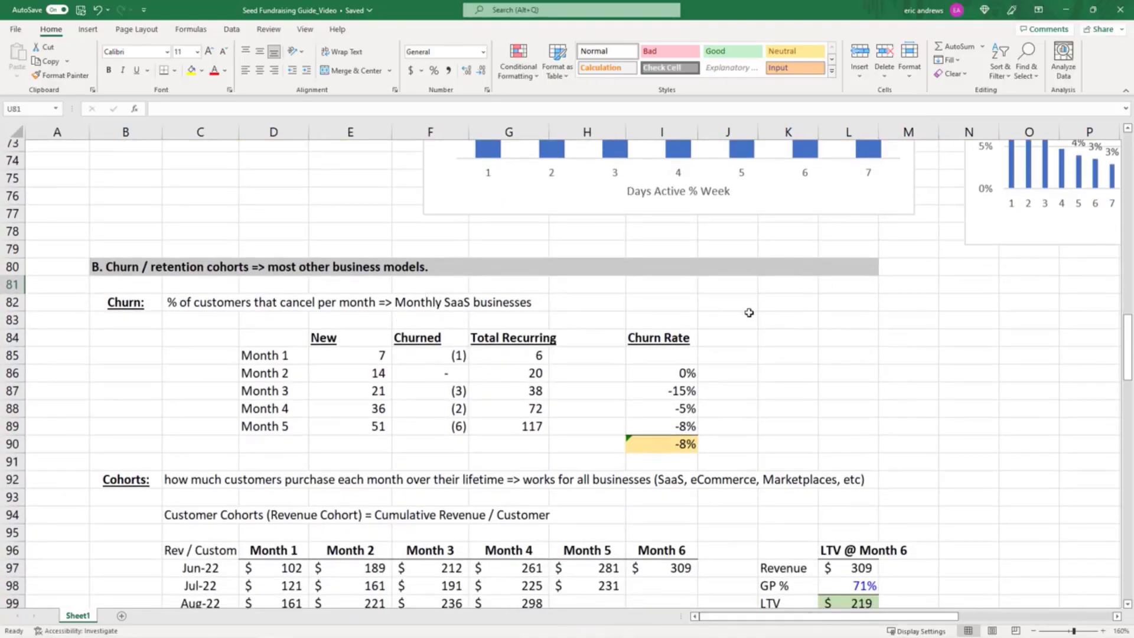
- Scroll down to the churn table and inspect the Churn: label and its definition in B82/C82
scroll(855, 291, "down", 1)
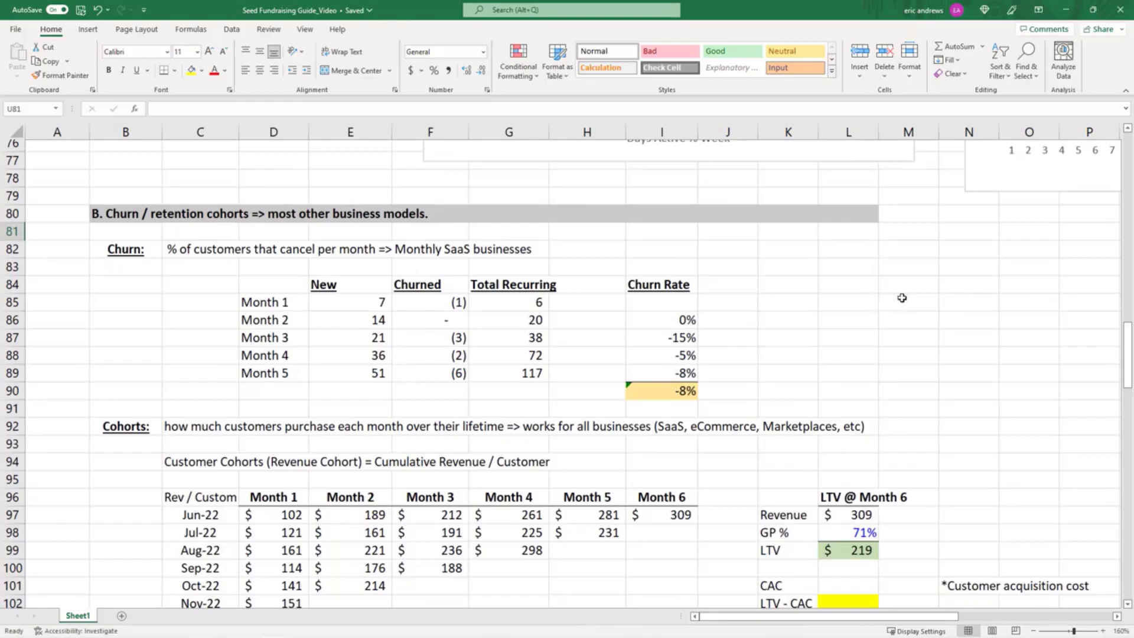
scroll(906, 298, "down", 1)
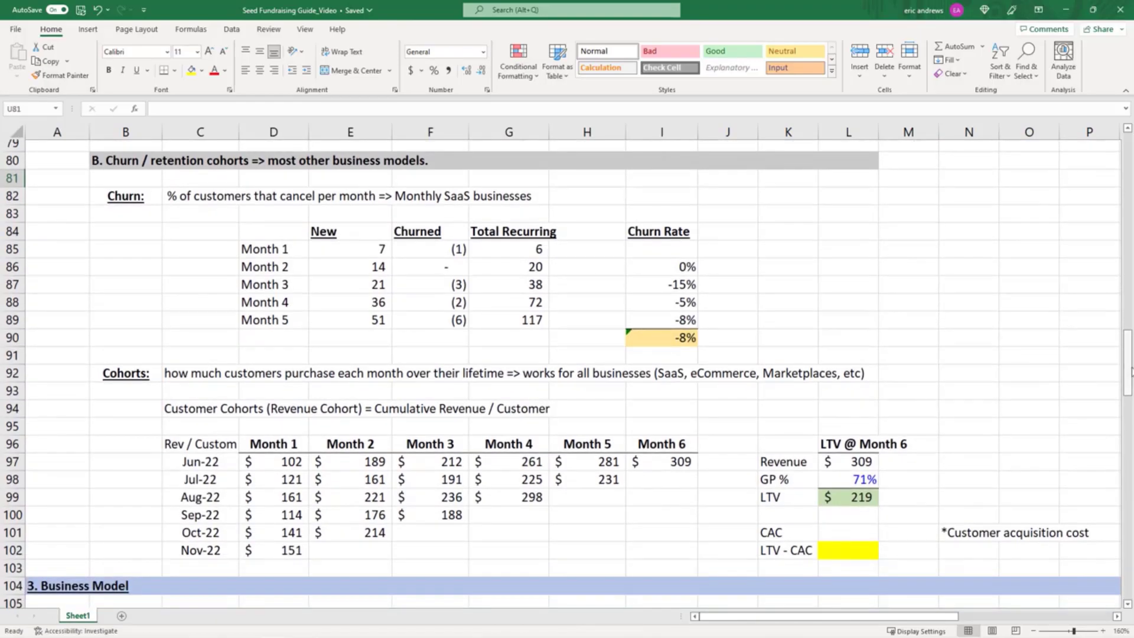
scroll(1131, 370, "up", 1)
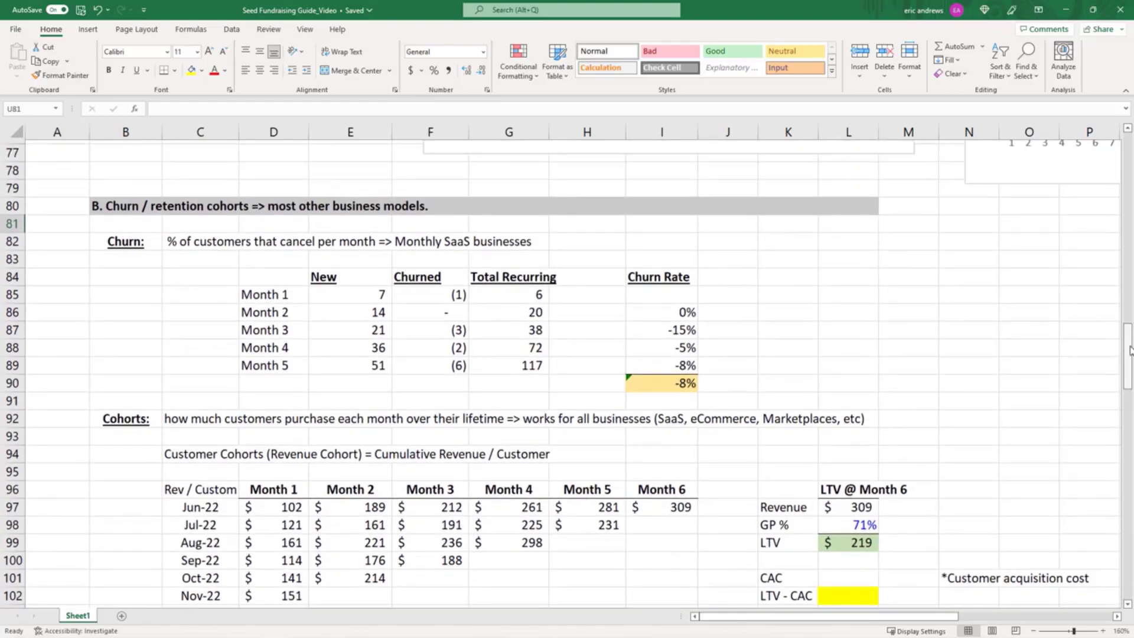
scroll(1130, 351, "down", 1)
left_click(127, 194)
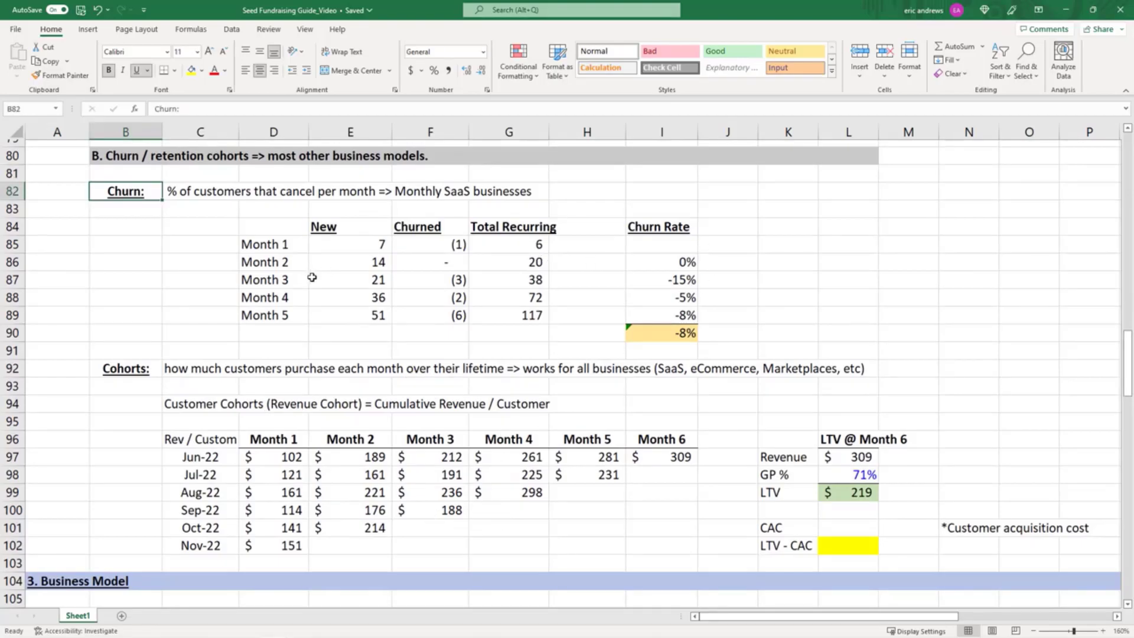
left_click(186, 192)
left_click(111, 194)
left_click(193, 187)
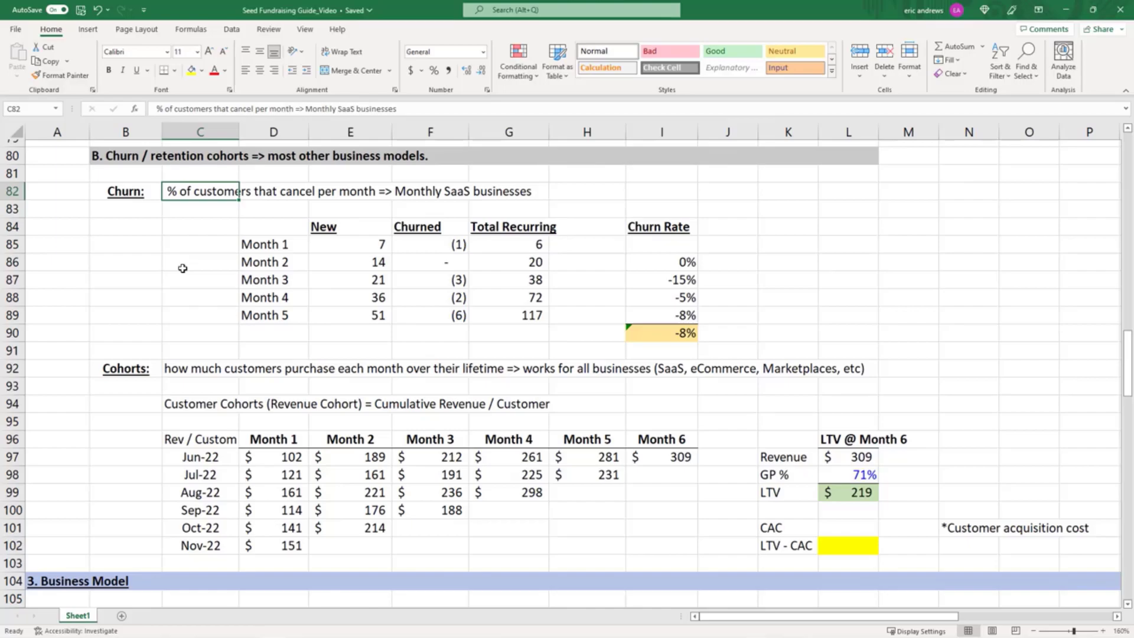
left_click(345, 229)
left_click(427, 226)
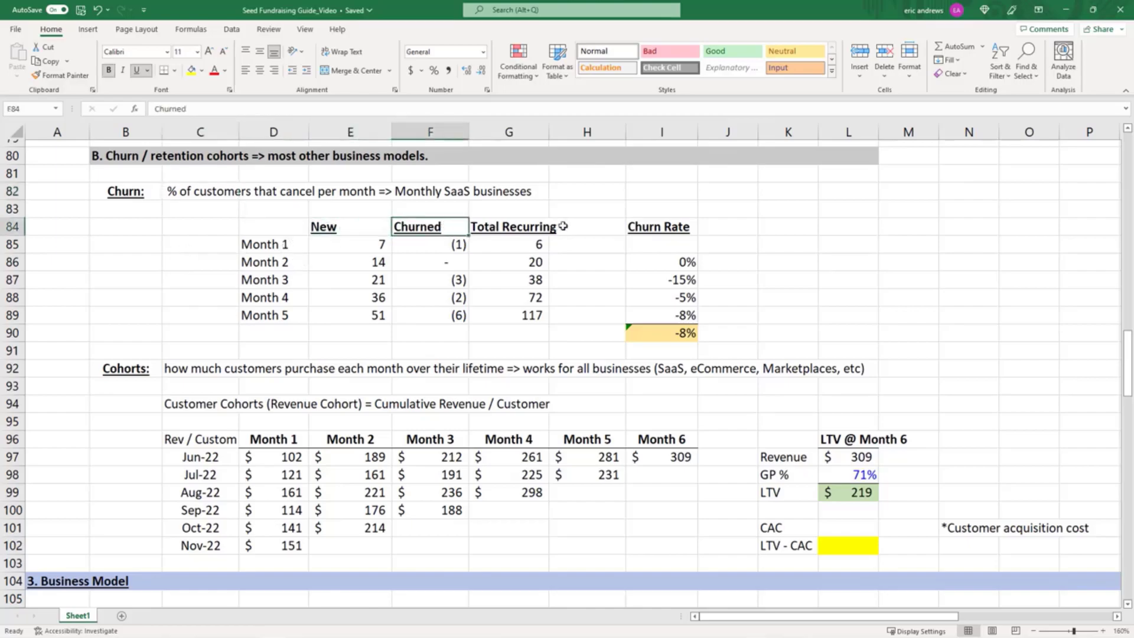
left_click(519, 222)
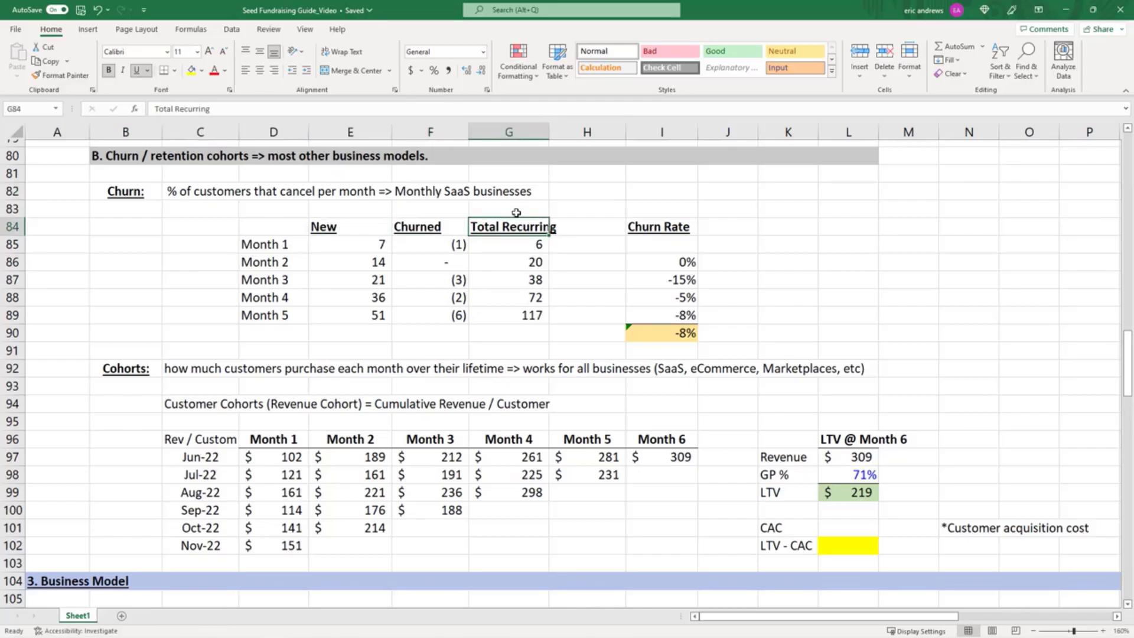
left_click(253, 243)
left_click(334, 227)
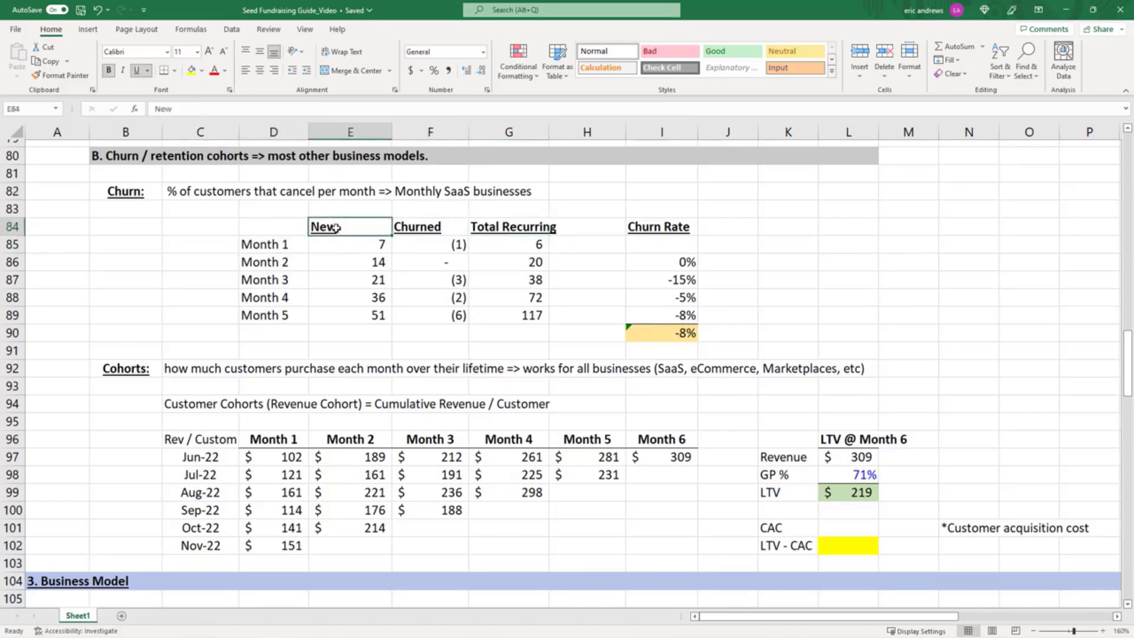
left_click(425, 224)
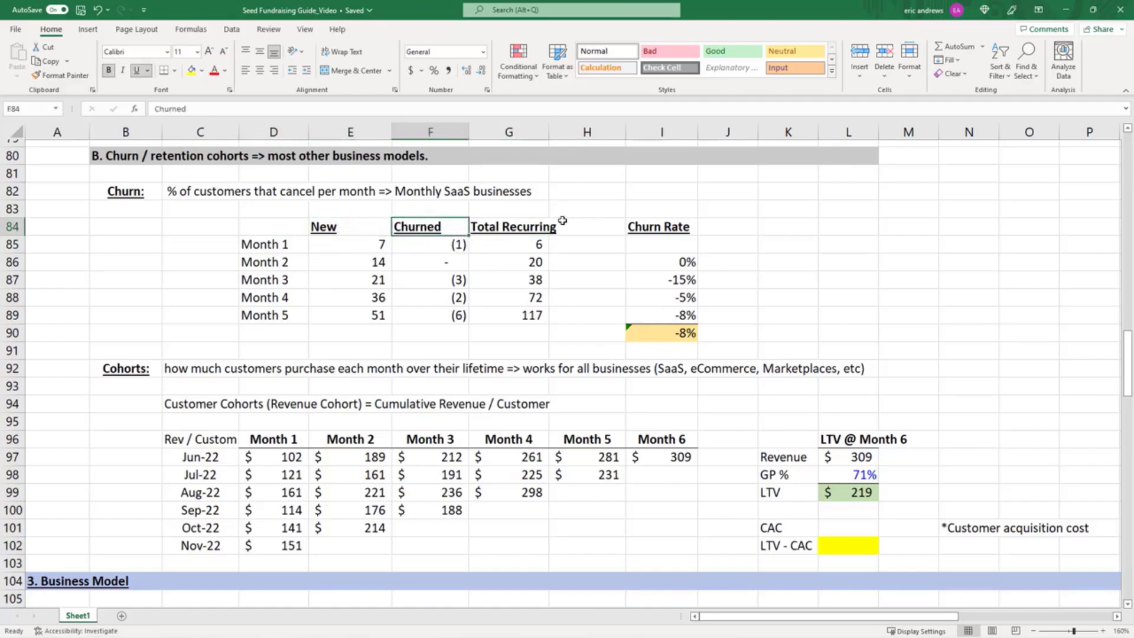
left_click(516, 232)
left_click(368, 247)
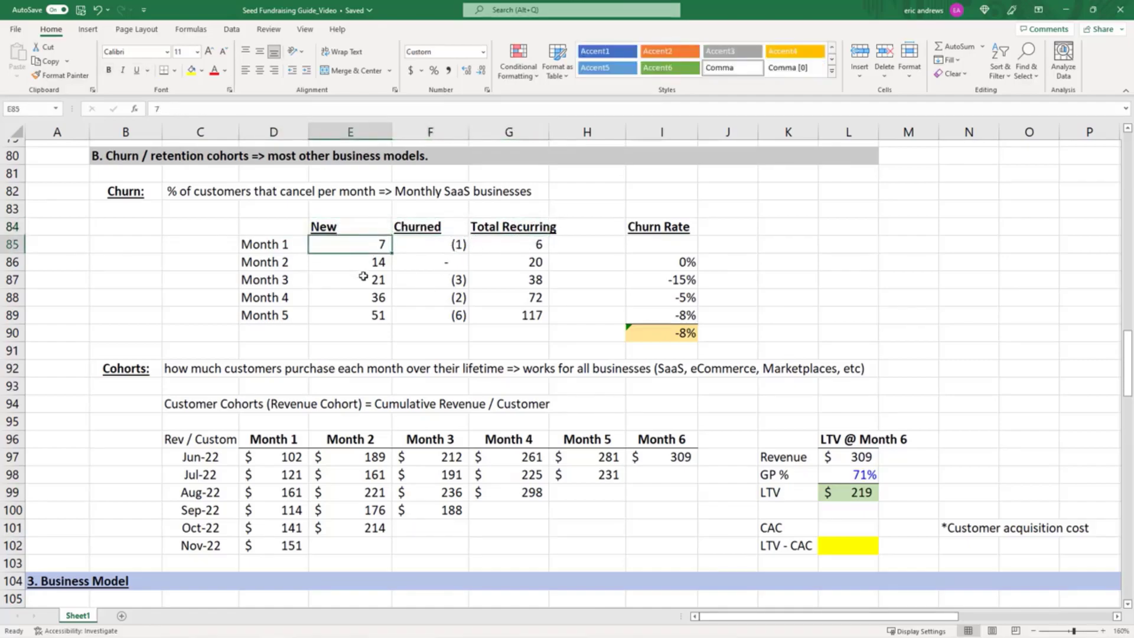
left_click(438, 245)
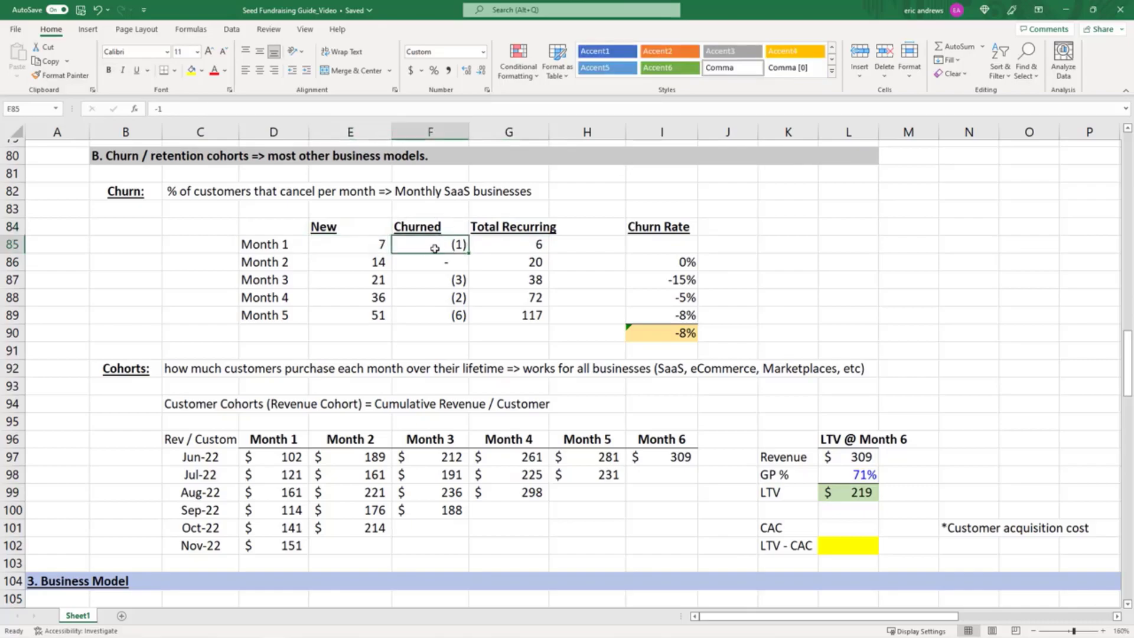
left_click(477, 245)
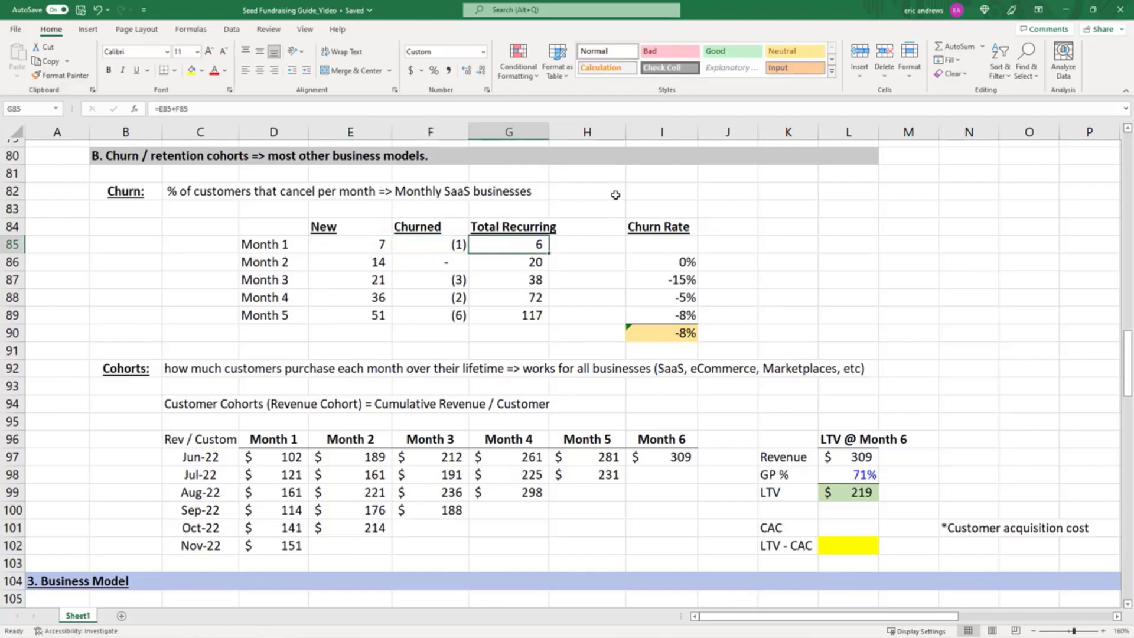
left_click(357, 263)
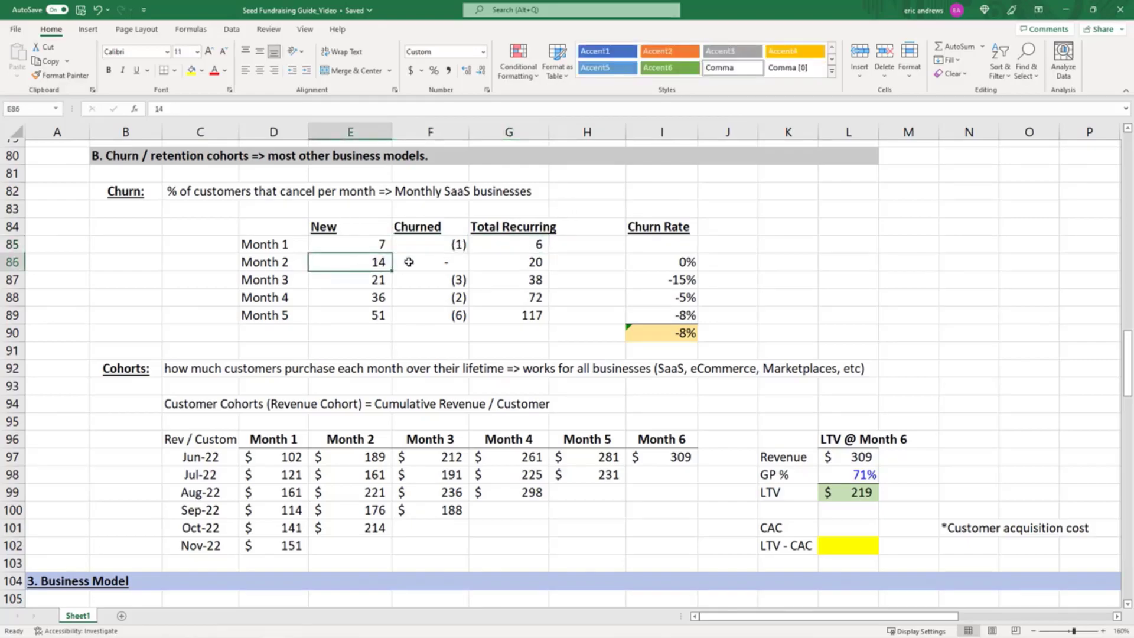
left_click(436, 262)
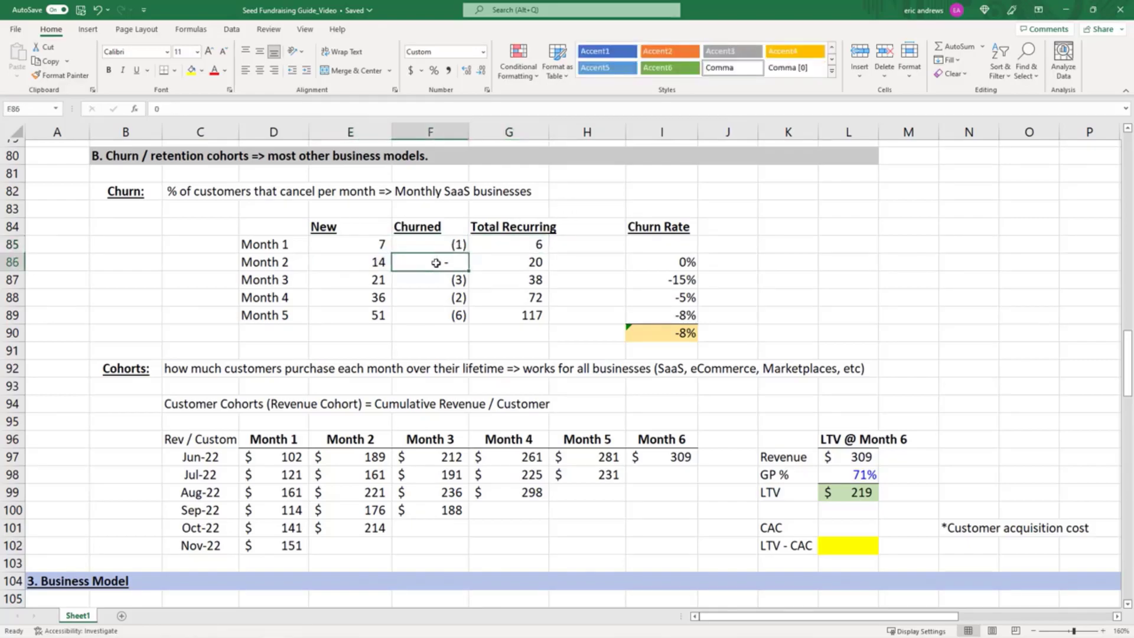
left_click(522, 267)
key("F2")
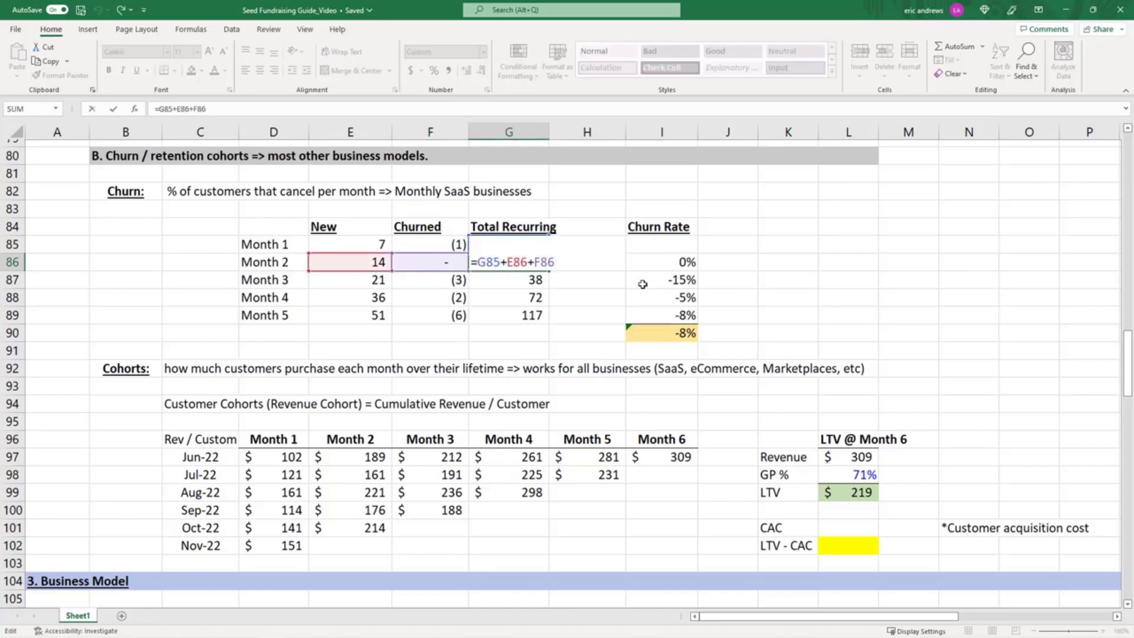
key("Escape")
key("Down")
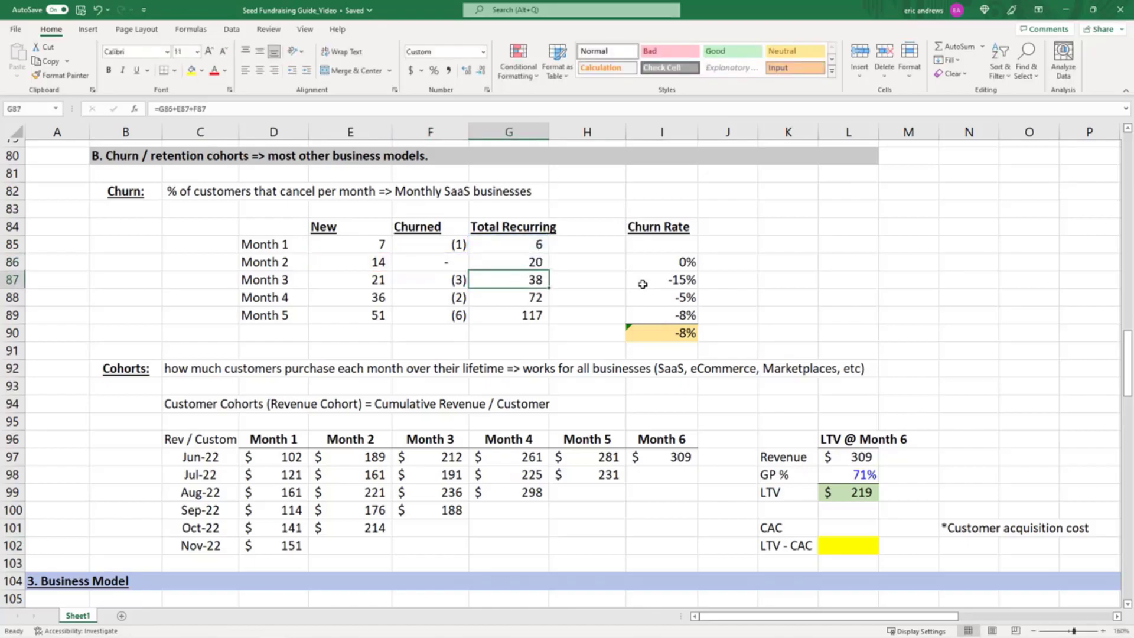
key("Left")
key("Right")
key("Up")
key("Down")
key("Left")
key("Left")
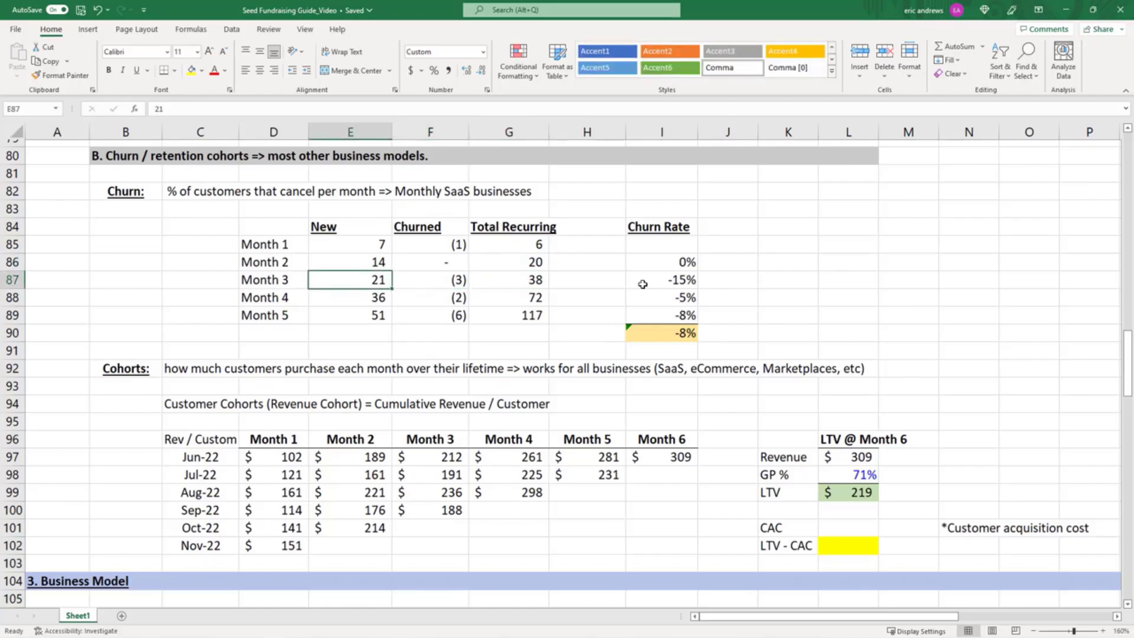
key("Right")
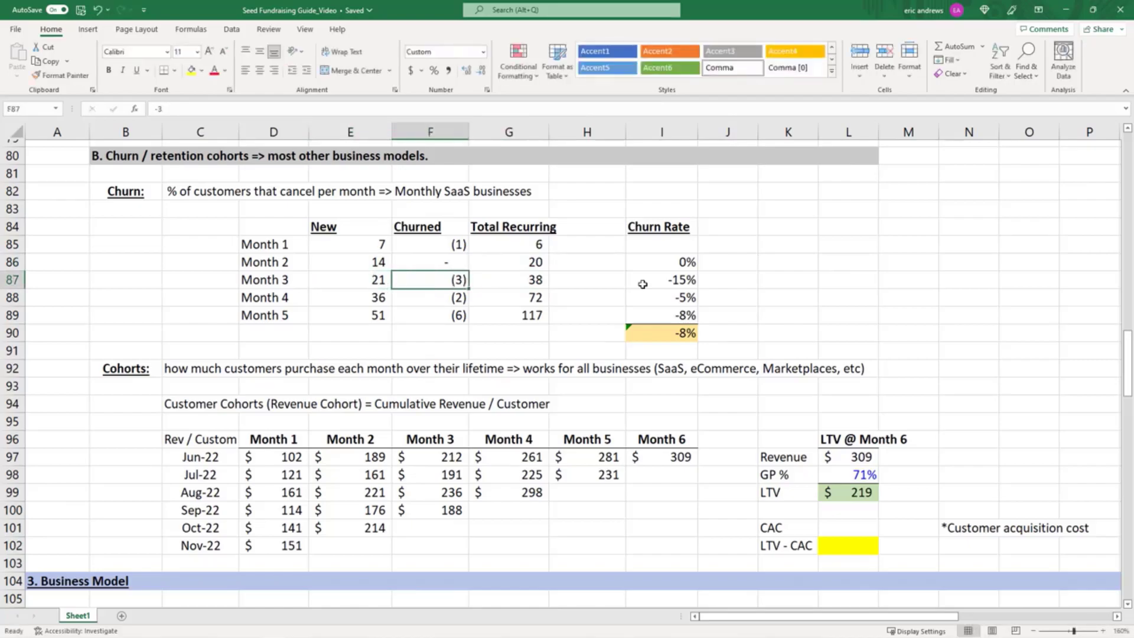
key("Right")
key("F2")
key("Escape")
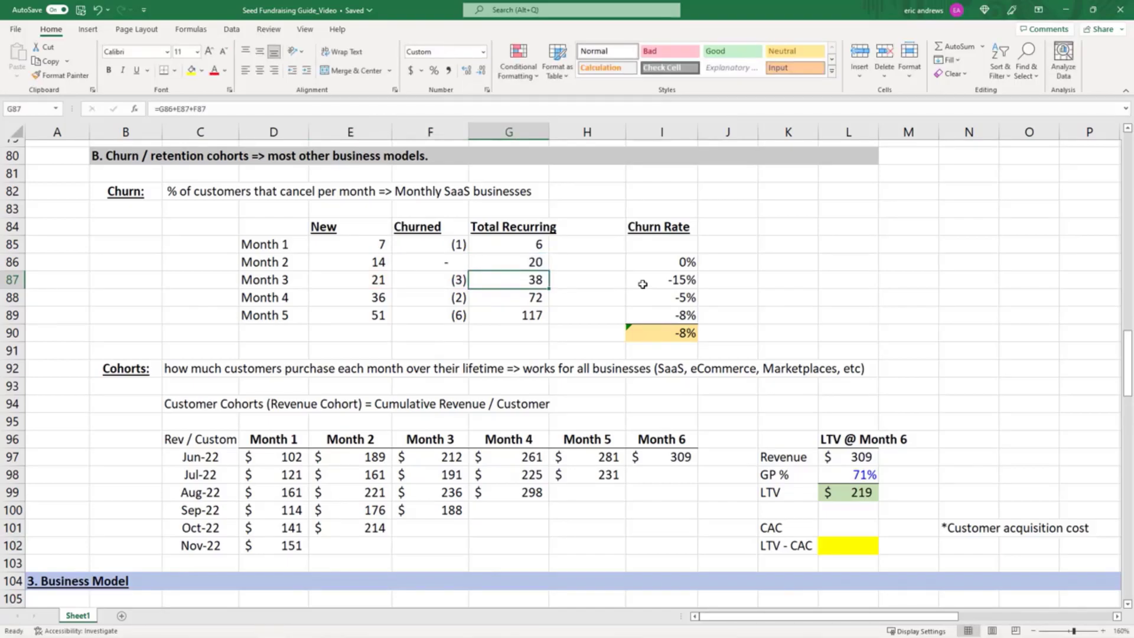
left_click(641, 281)
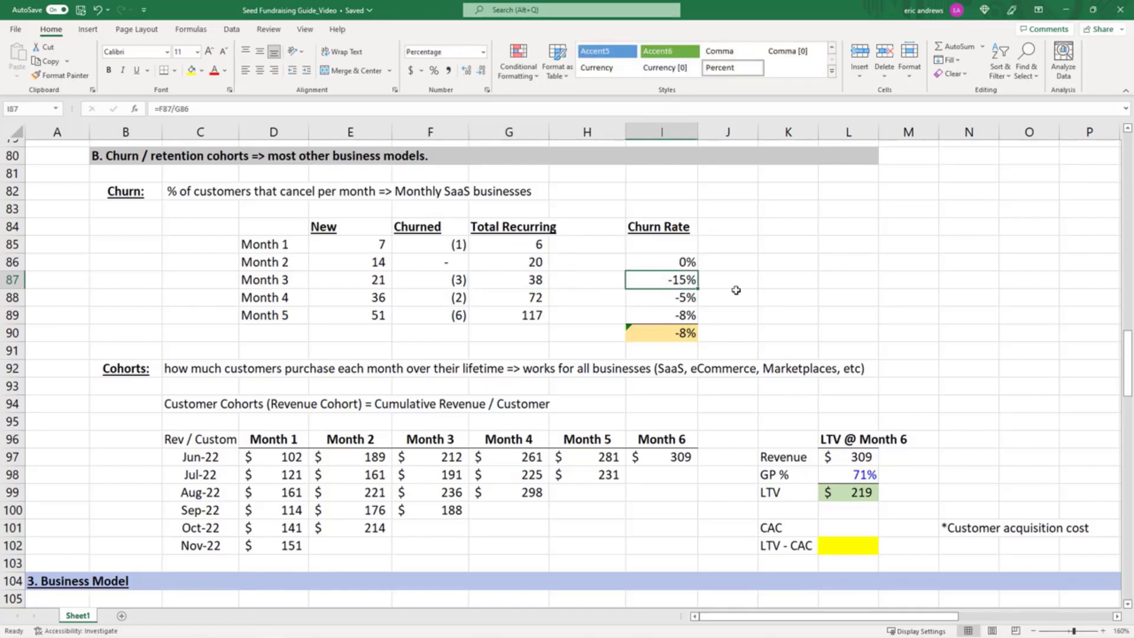
key("F2")
key("Return")
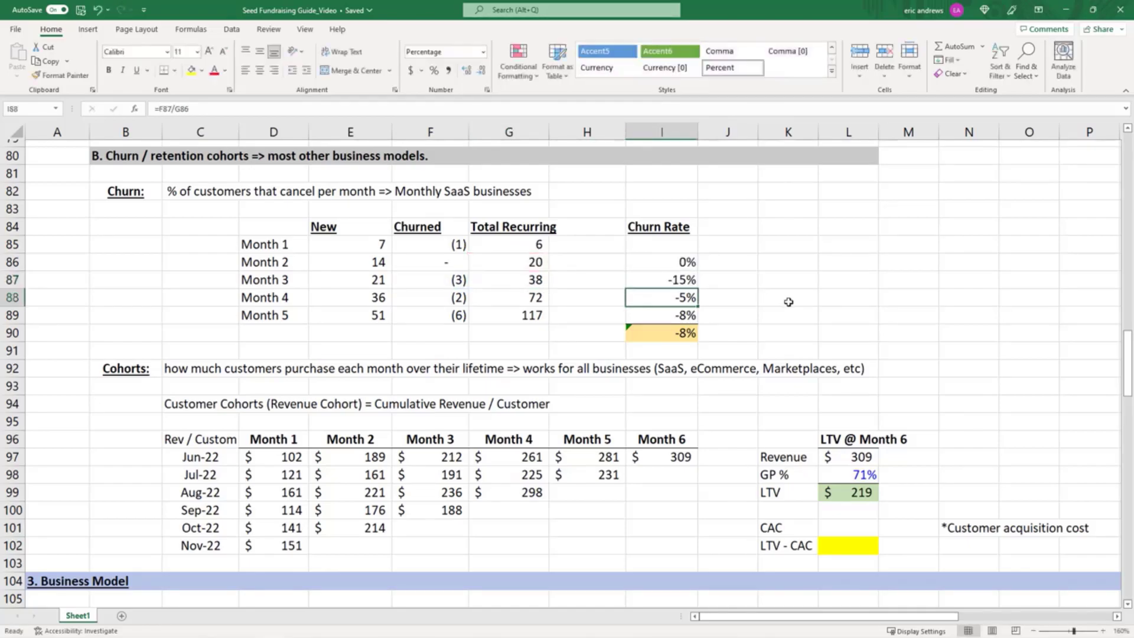
key("Up")
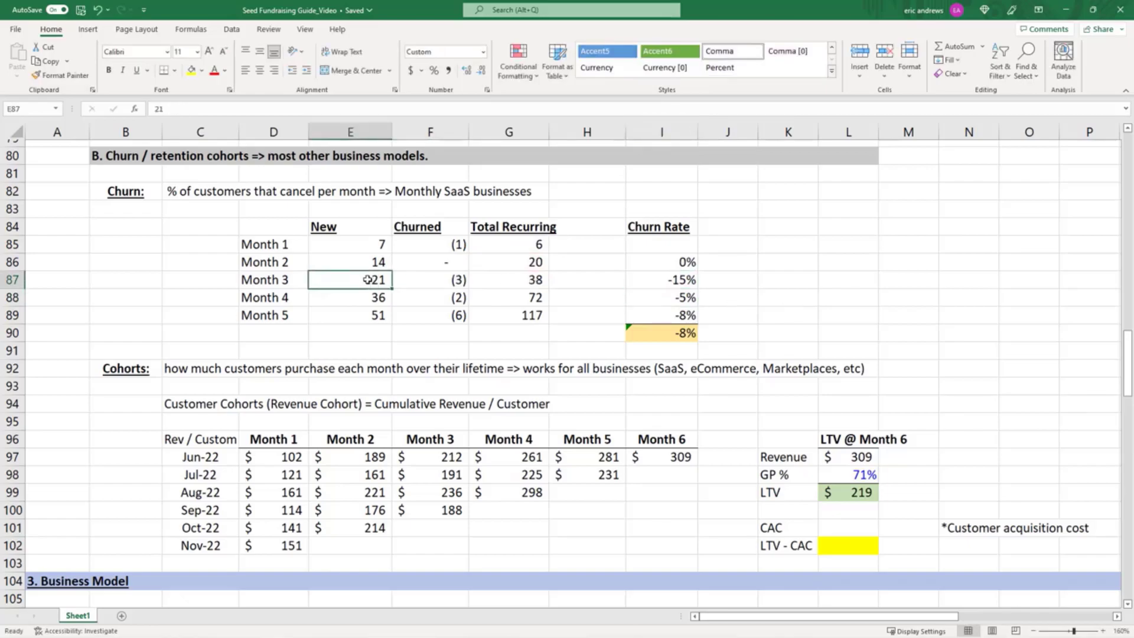
left_click(369, 280)
left_click(674, 286)
key("F2")
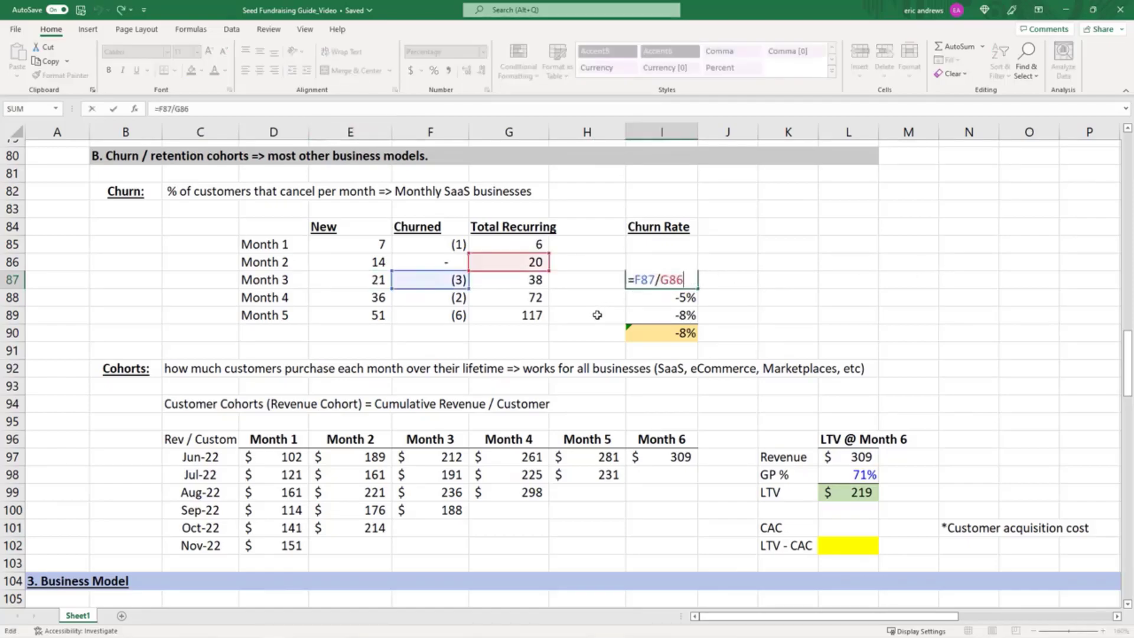
key("Return")
key("F2")
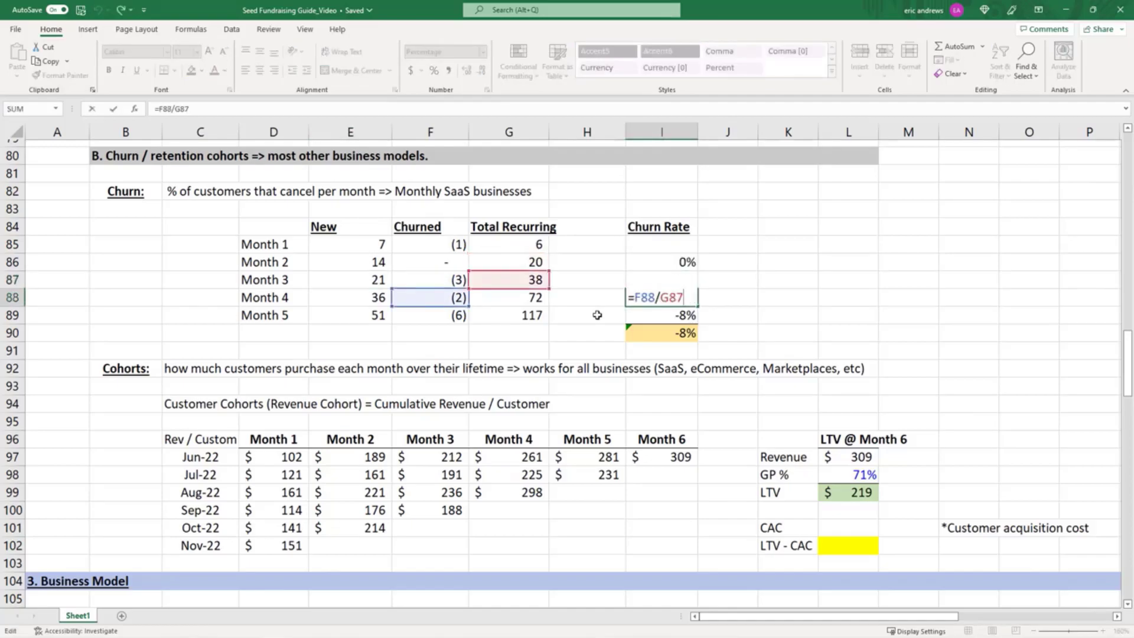
key("Escape")
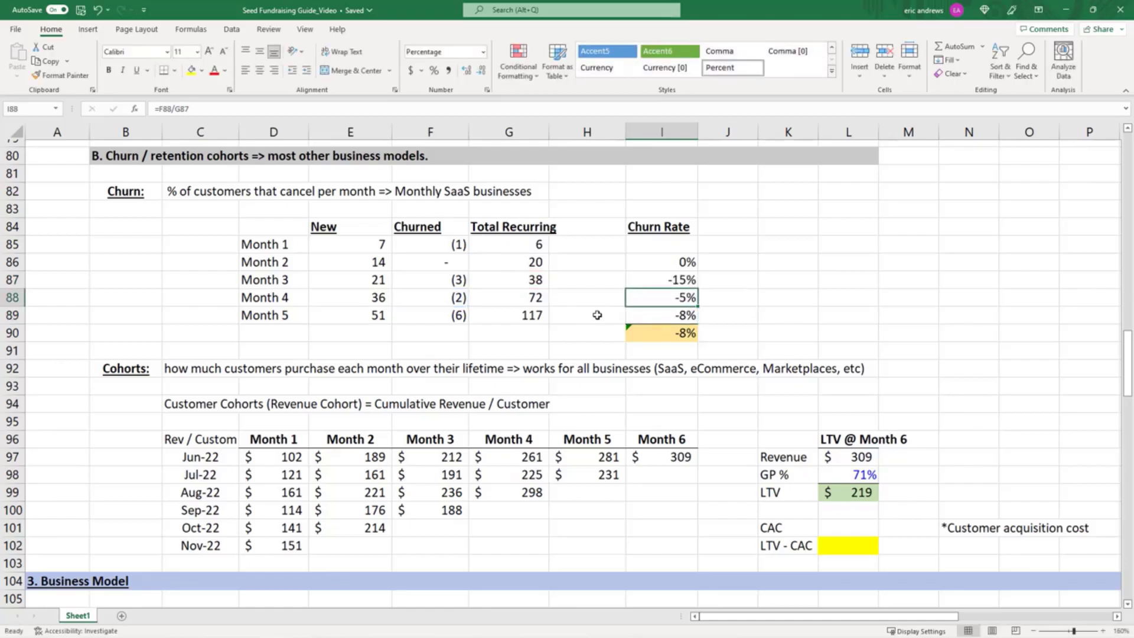
key("Left")
key("Left")
key("Right")
key("Right")
key("Down")
key("F2")
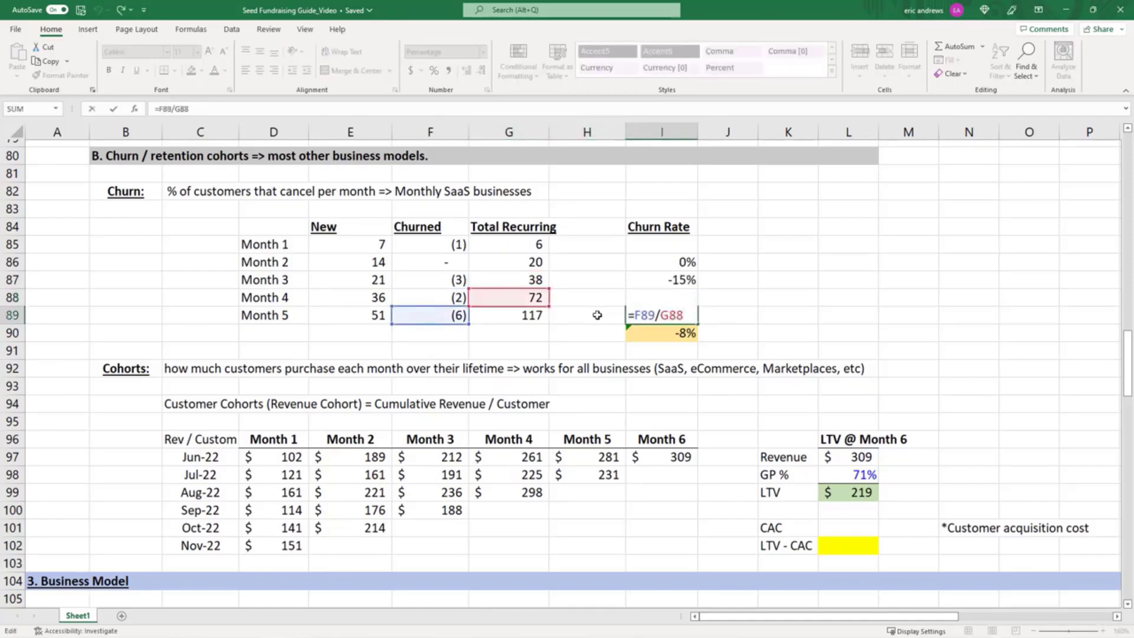
key("Escape")
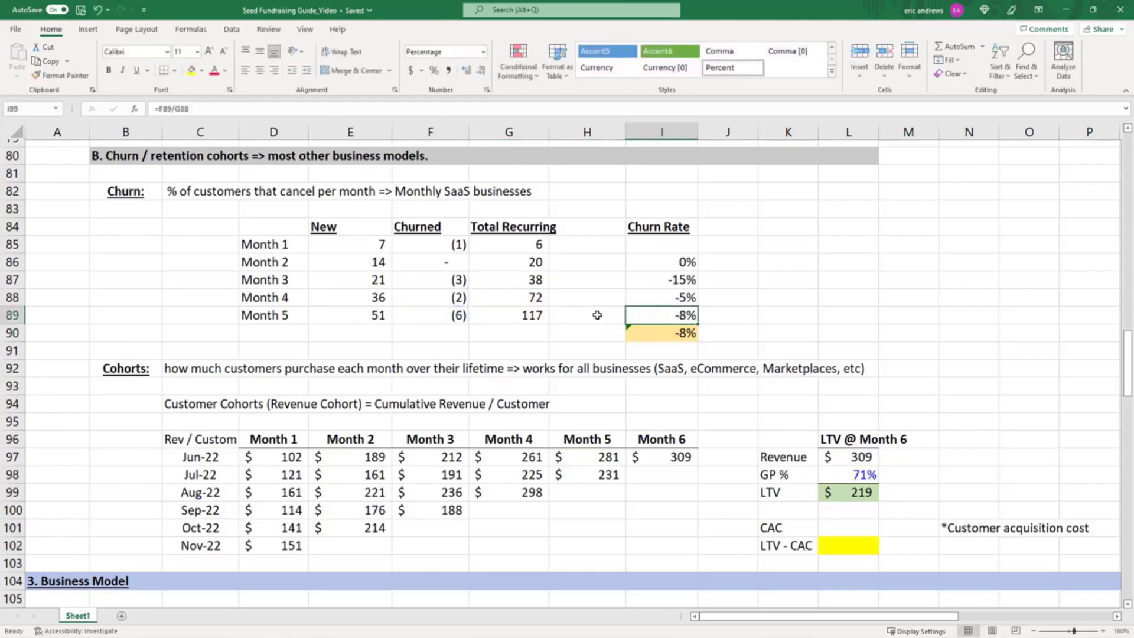
key("Down")
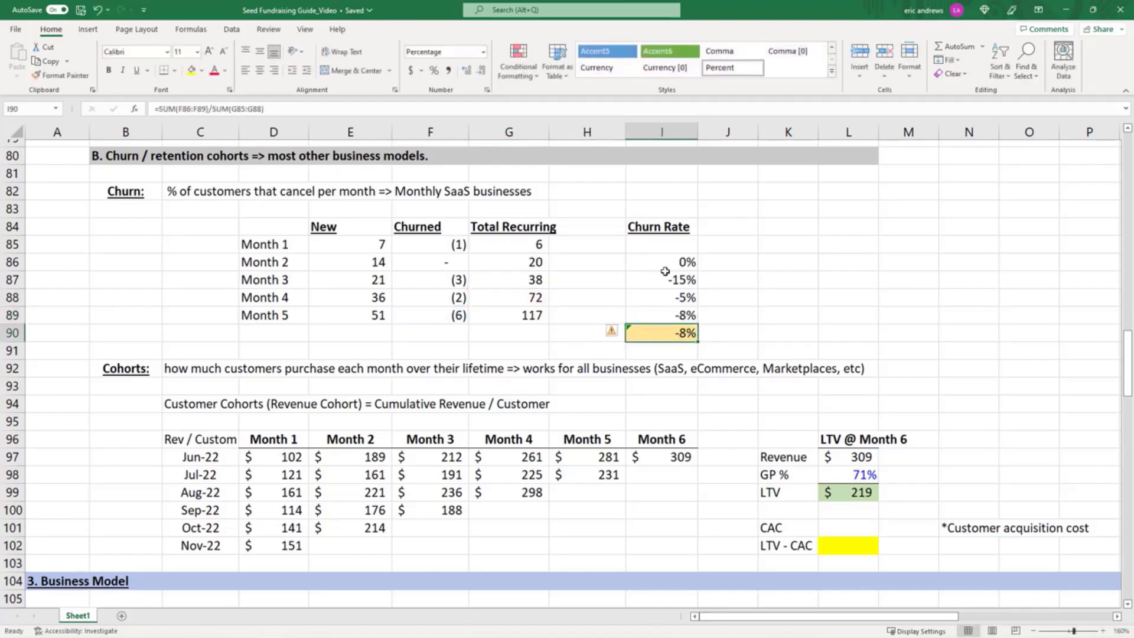
left_click_drag(663, 263, 661, 332)
left_click(661, 332)
key("F2")
left_click(575, 338)
key("Left")
key("Left")
key("Left")
key("Left")
key("Left")
key("Left")
key("Left")
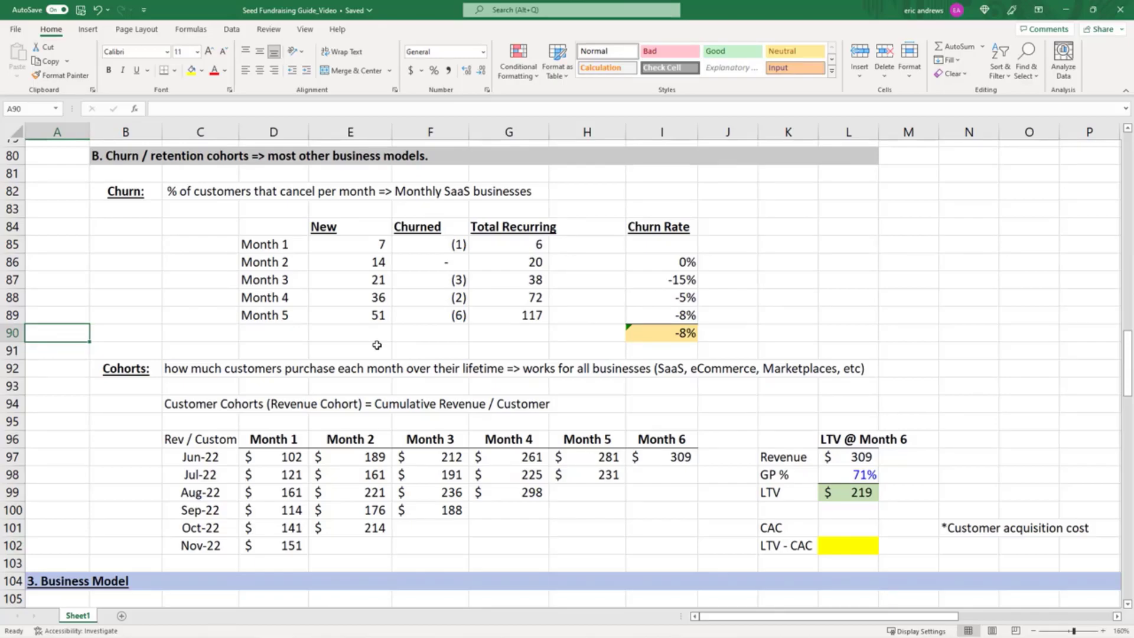
left_click(780, 300)
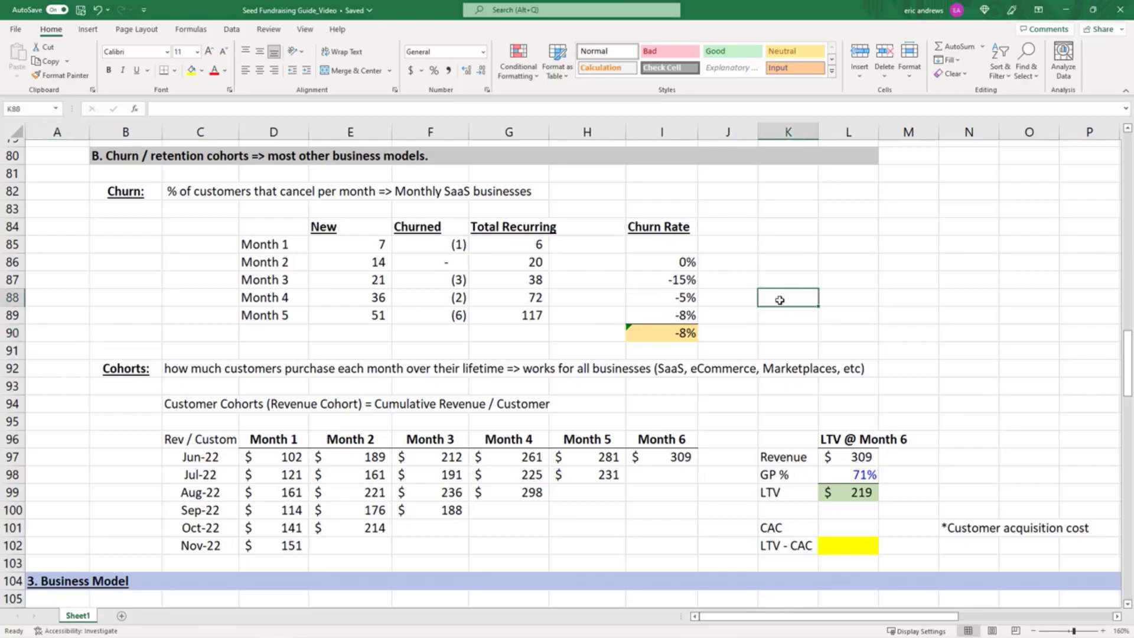
left_click(58, 386)
scroll(364, 307, "down", 1)
scroll(364, 306, "up", 1)
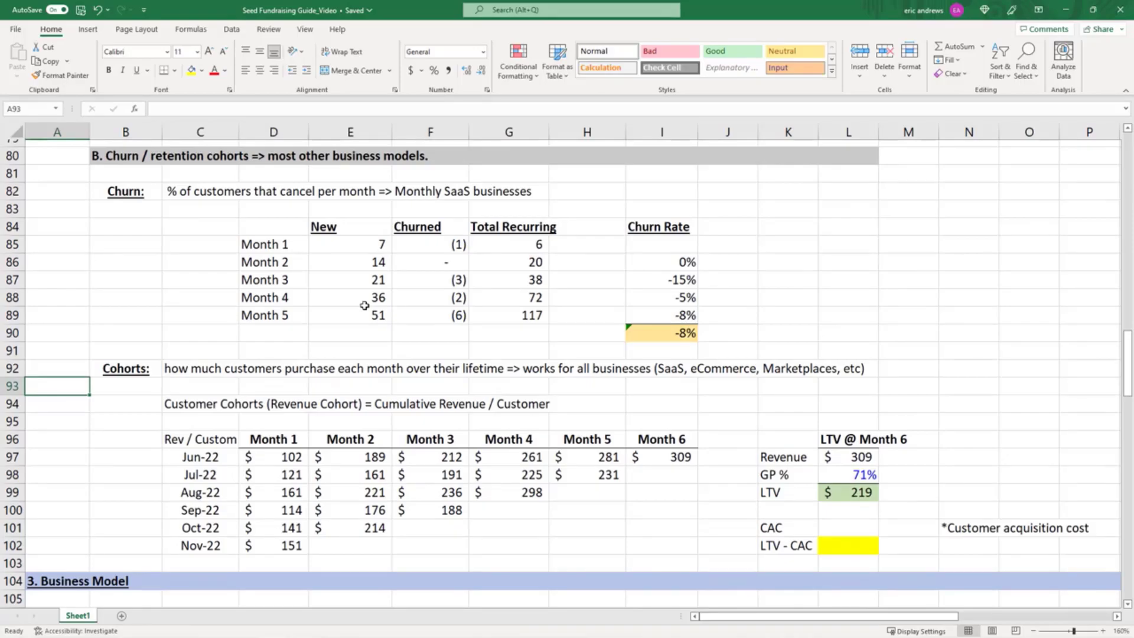
key("Right")
key("Up")
key("Right")
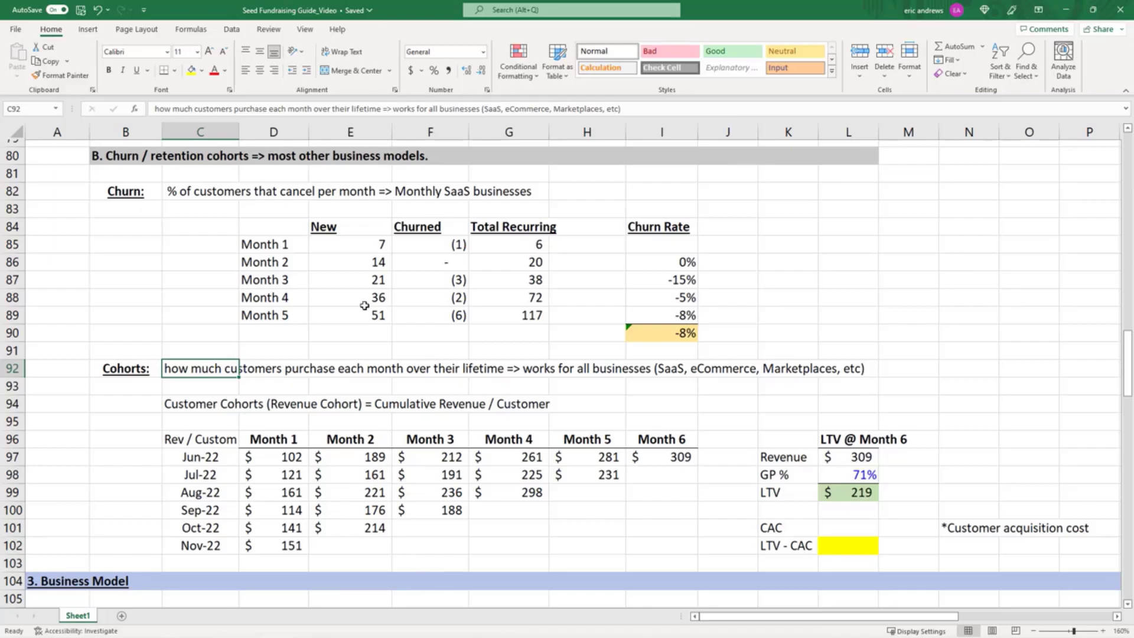
left_click(193, 400)
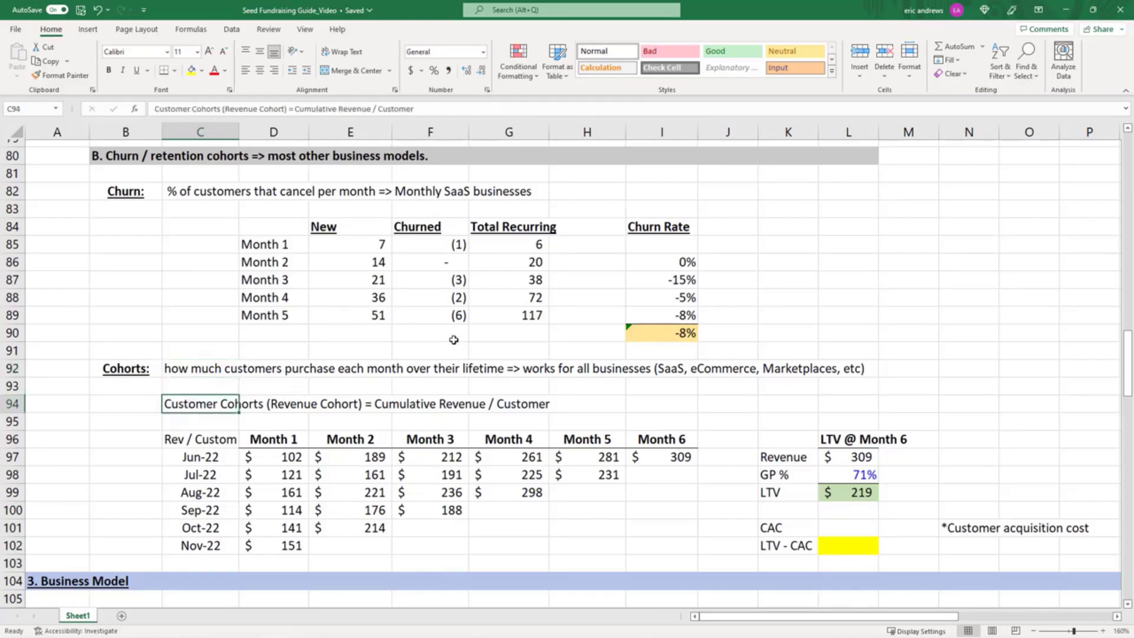
scroll(712, 348, "down", 2)
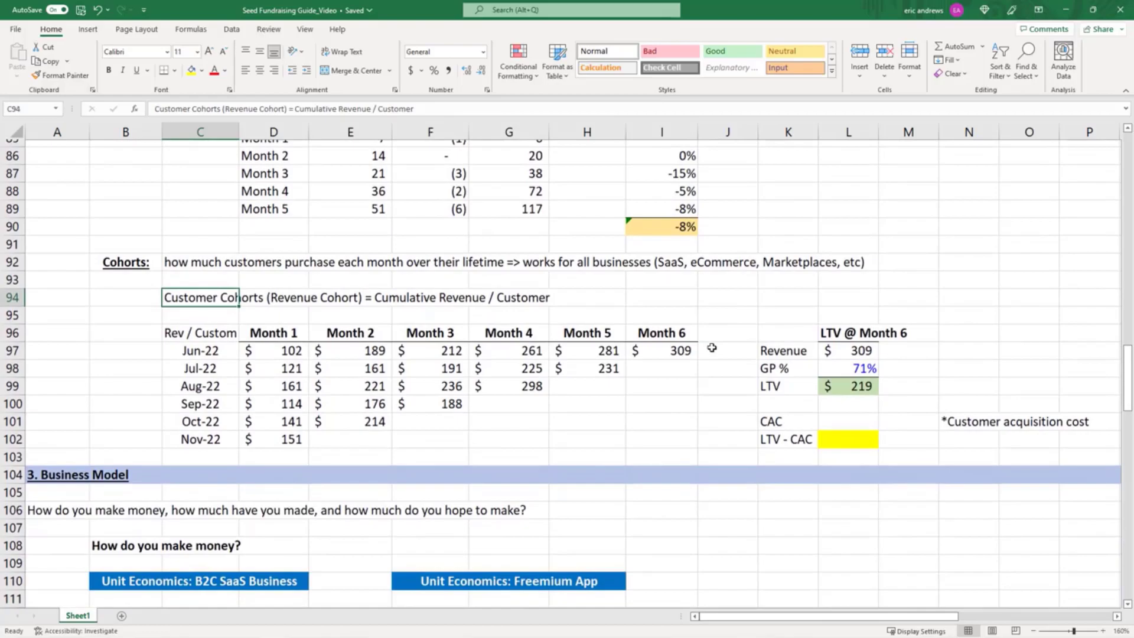
key("Down")
key("Down")
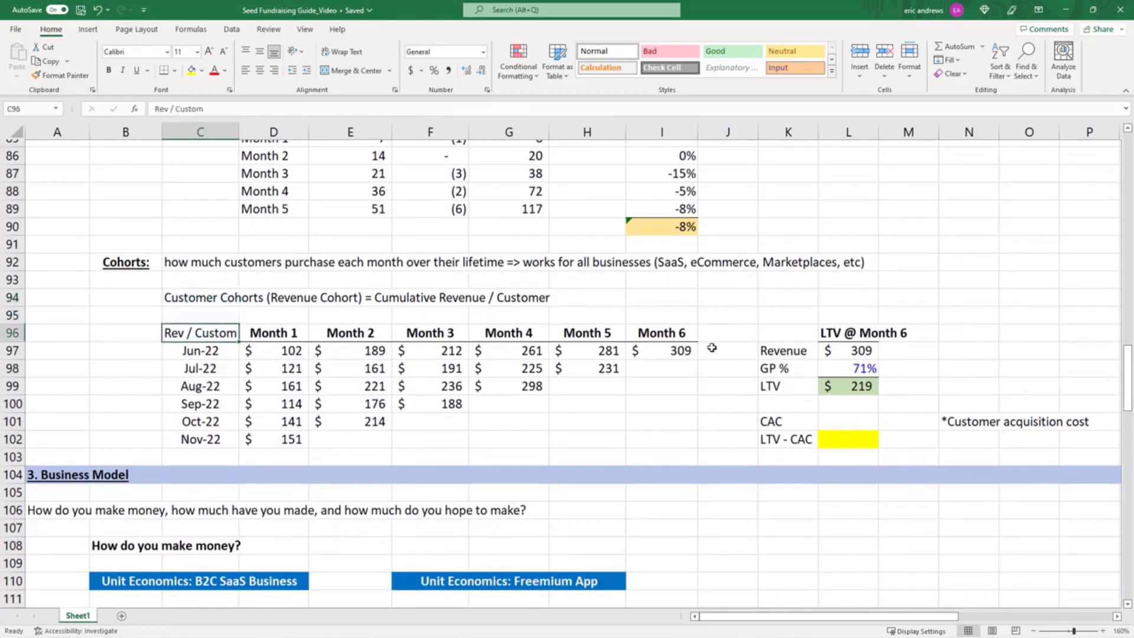
key("Down")
left_click(174, 338)
left_click(210, 354)
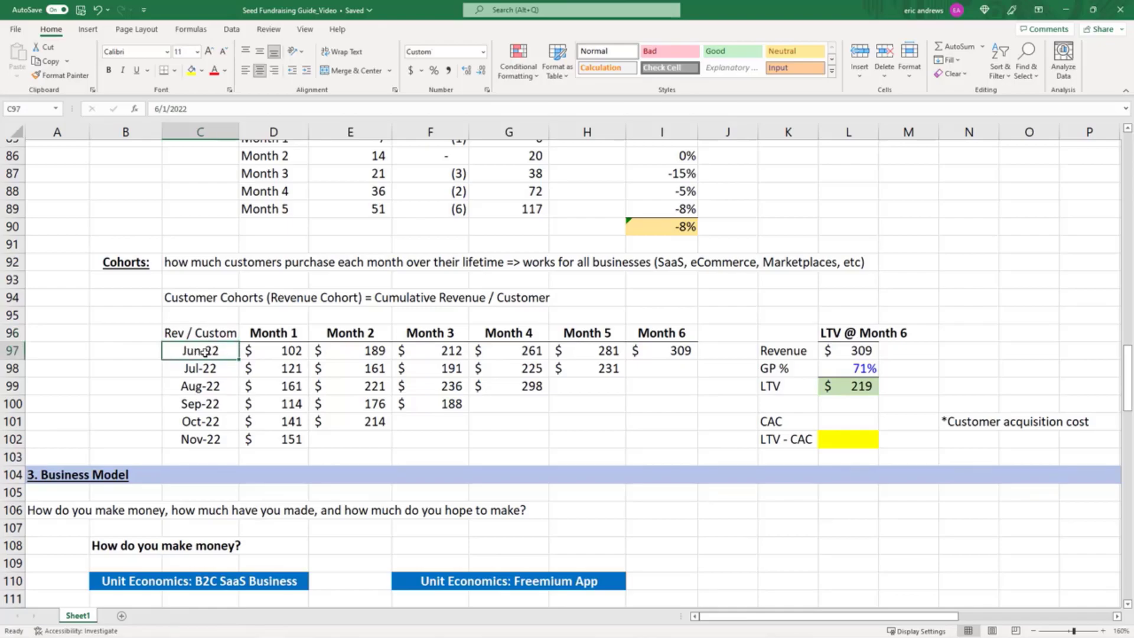
mouse_move(189, 334)
left_mouse_down()
mouse_move(613, 438)
mouse_move(653, 437)
left_mouse_up()
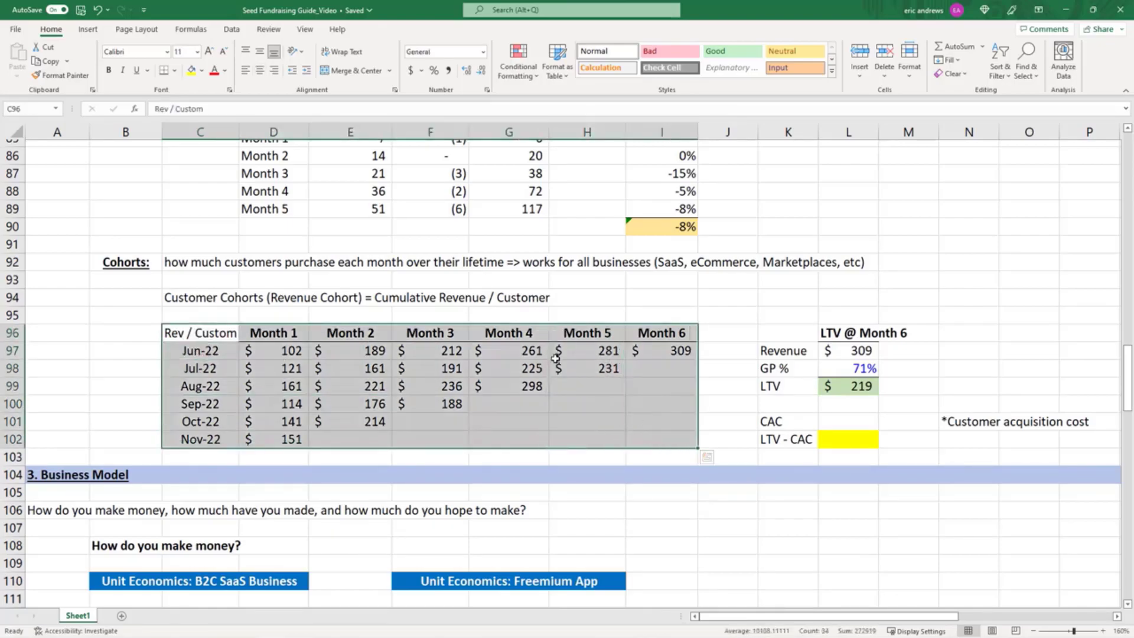
left_click(223, 328)
left_click(197, 354)
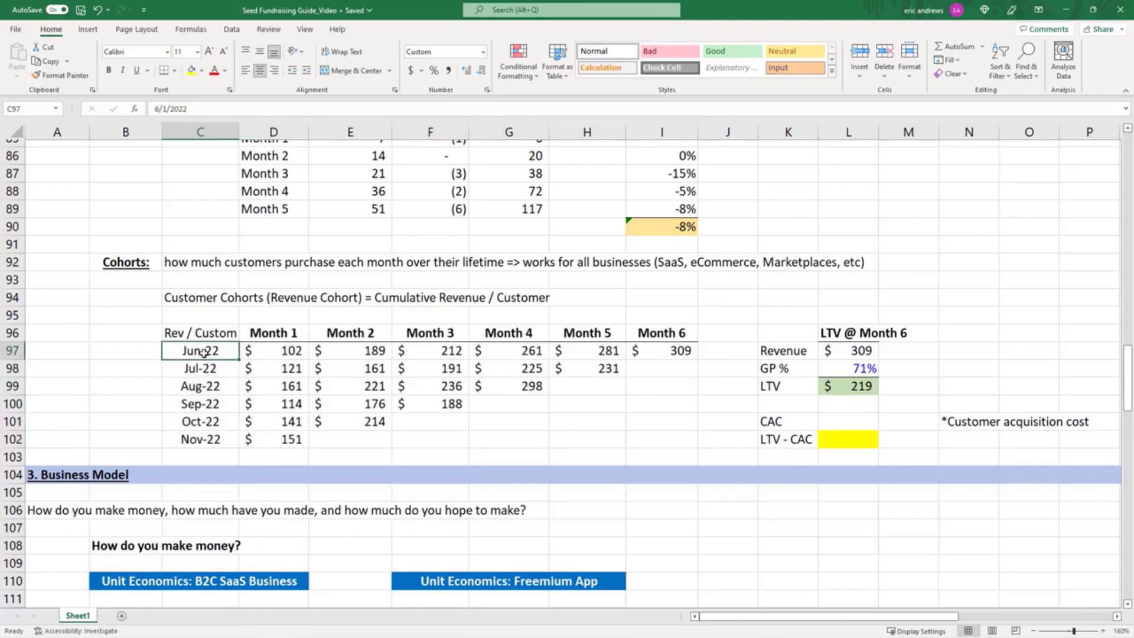
left_click(273, 350)
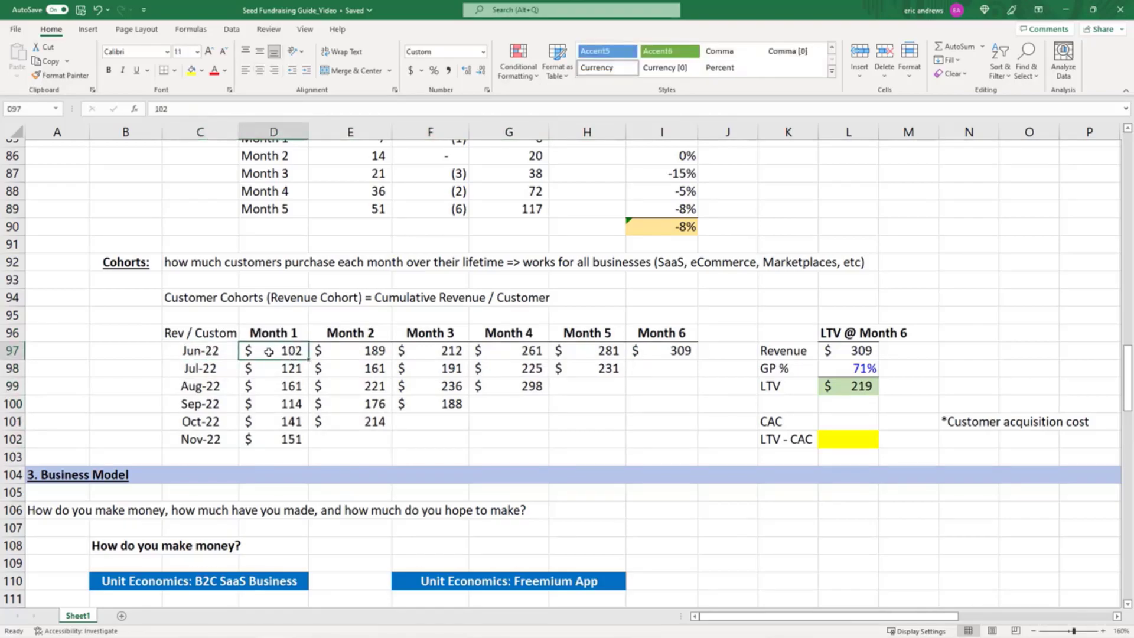
mouse_move(269, 350)
left_mouse_down()
mouse_move(384, 361)
mouse_move(265, 350)
left_mouse_up()
left_click(336, 349)
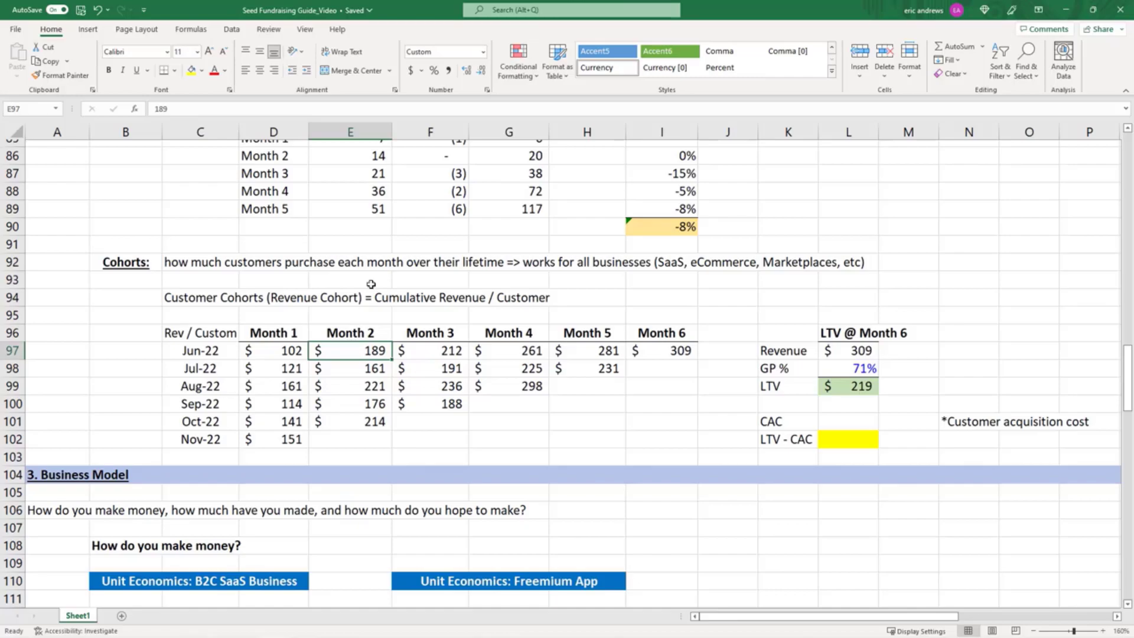
key("Right")
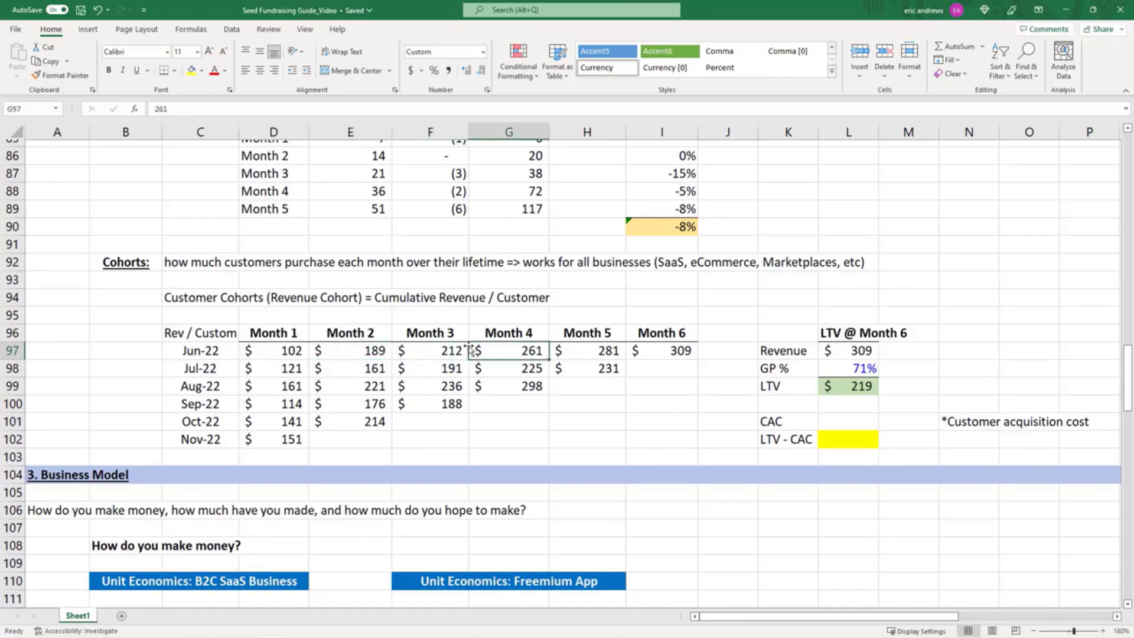
left_click_drag(277, 350, 668, 350)
left_click(668, 350)
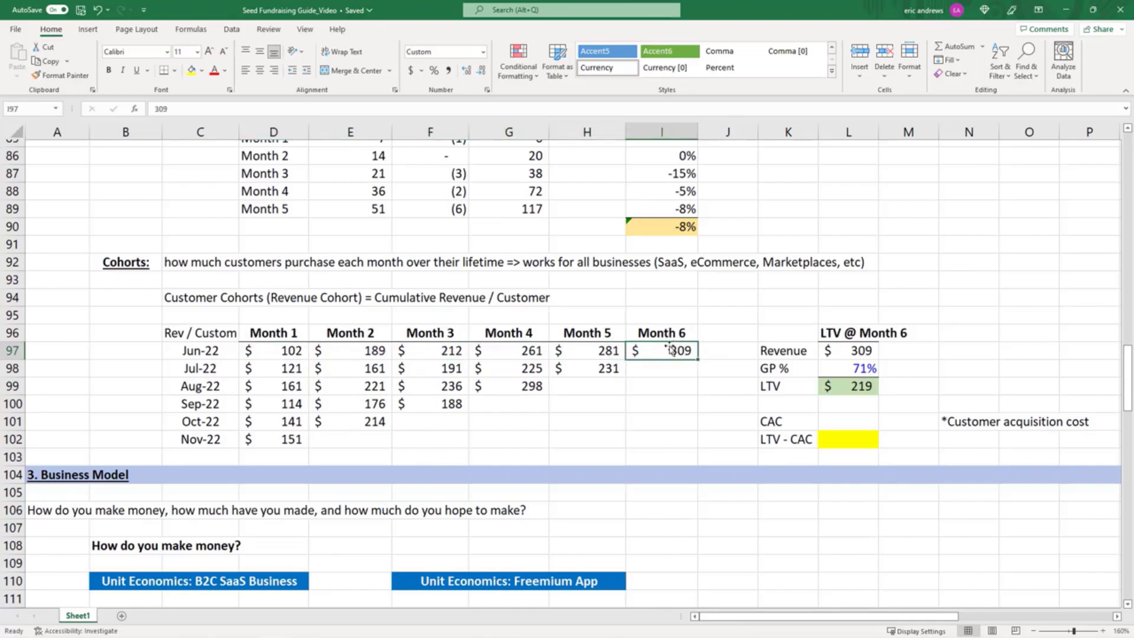
left_click(268, 353)
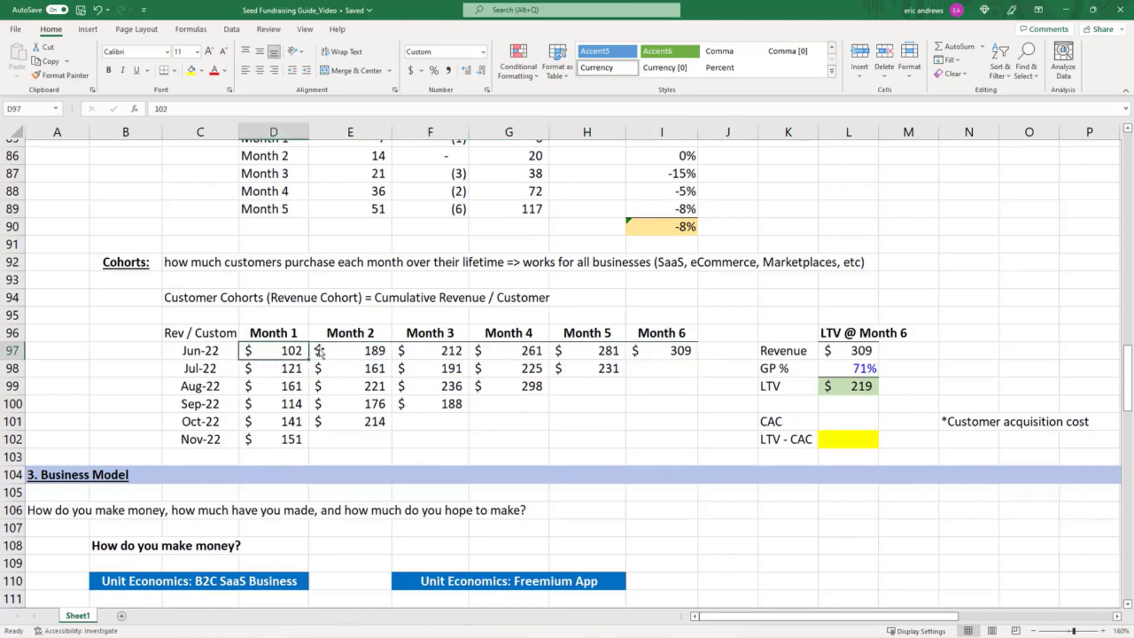
left_click(653, 352)
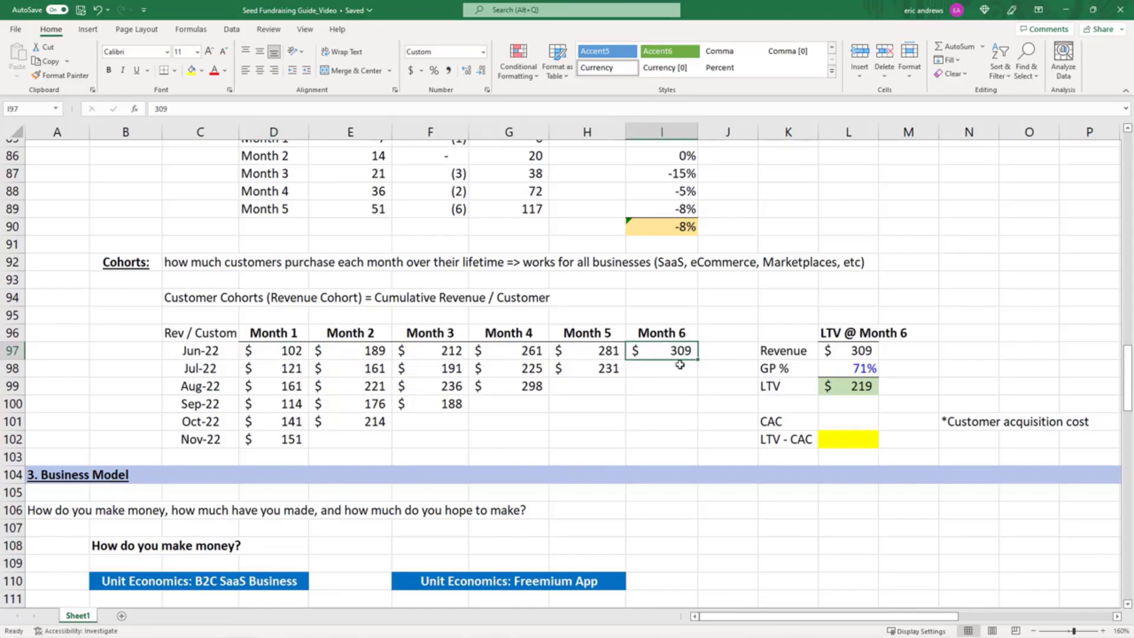
left_click(278, 351)
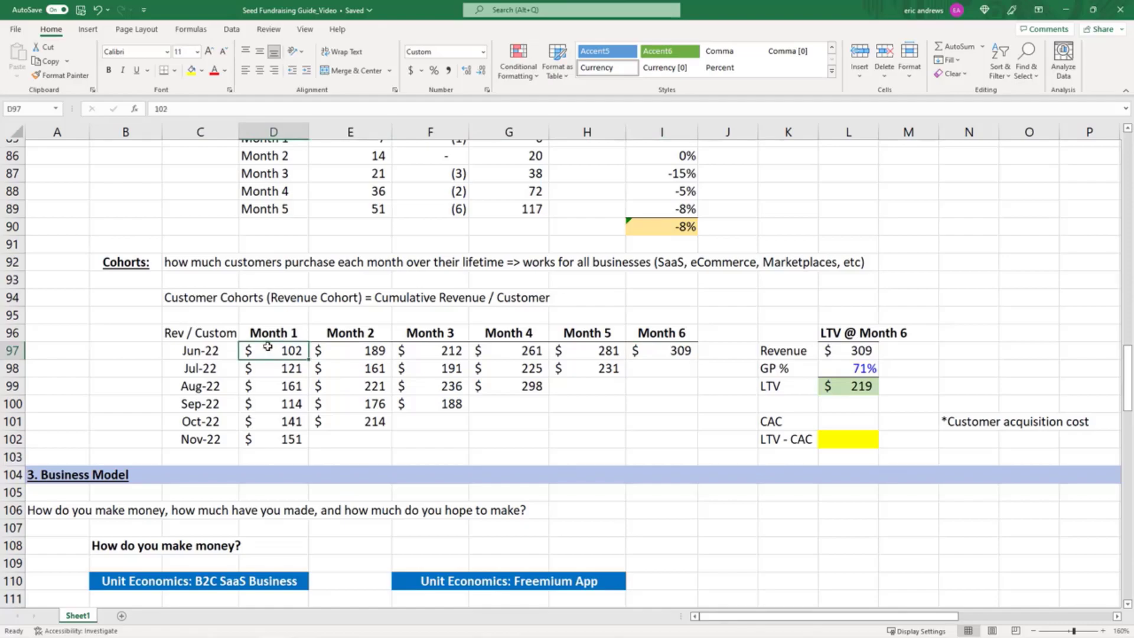
left_click(647, 351)
left_click_drag(274, 350, 664, 349)
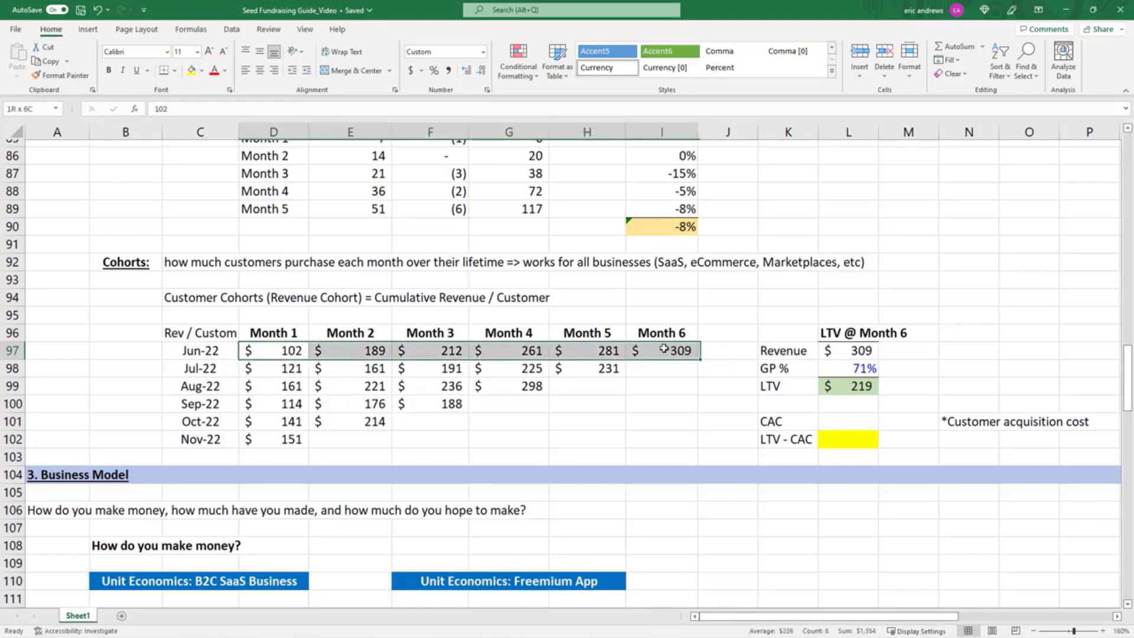
left_click(691, 349)
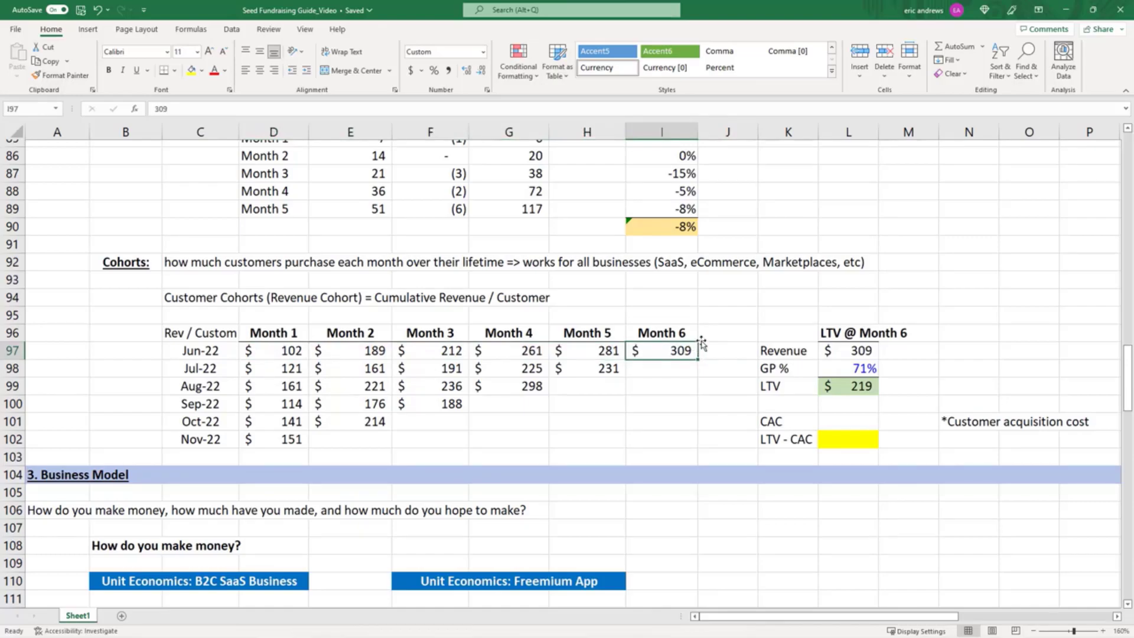
left_click(275, 353)
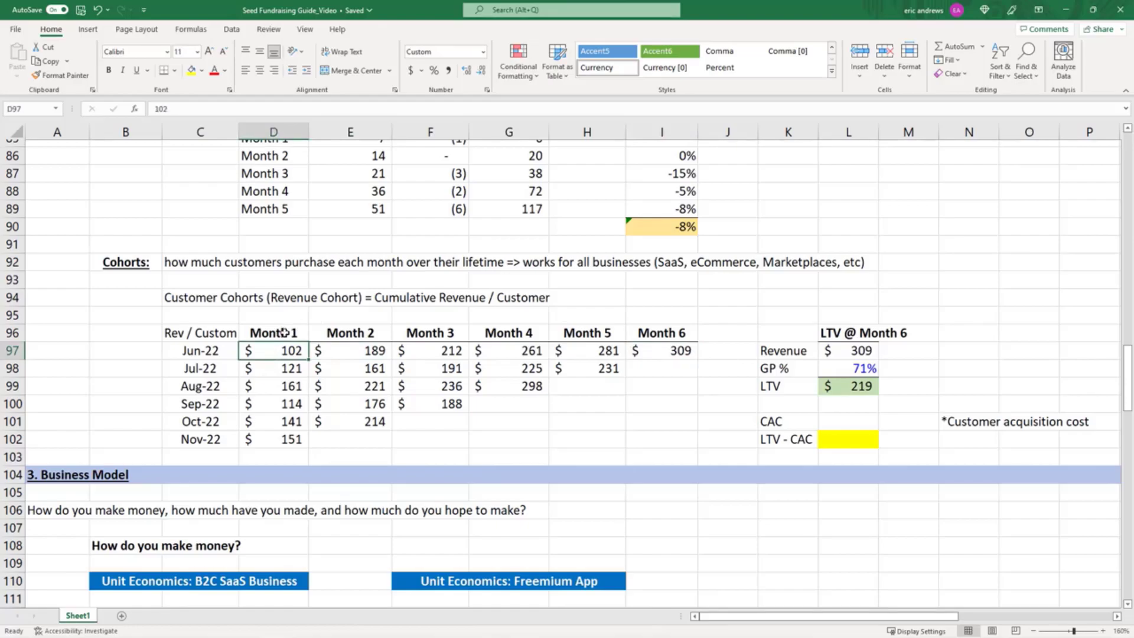
left_click_drag(195, 366, 553, 381)
left_click(285, 368)
left_click(367, 368)
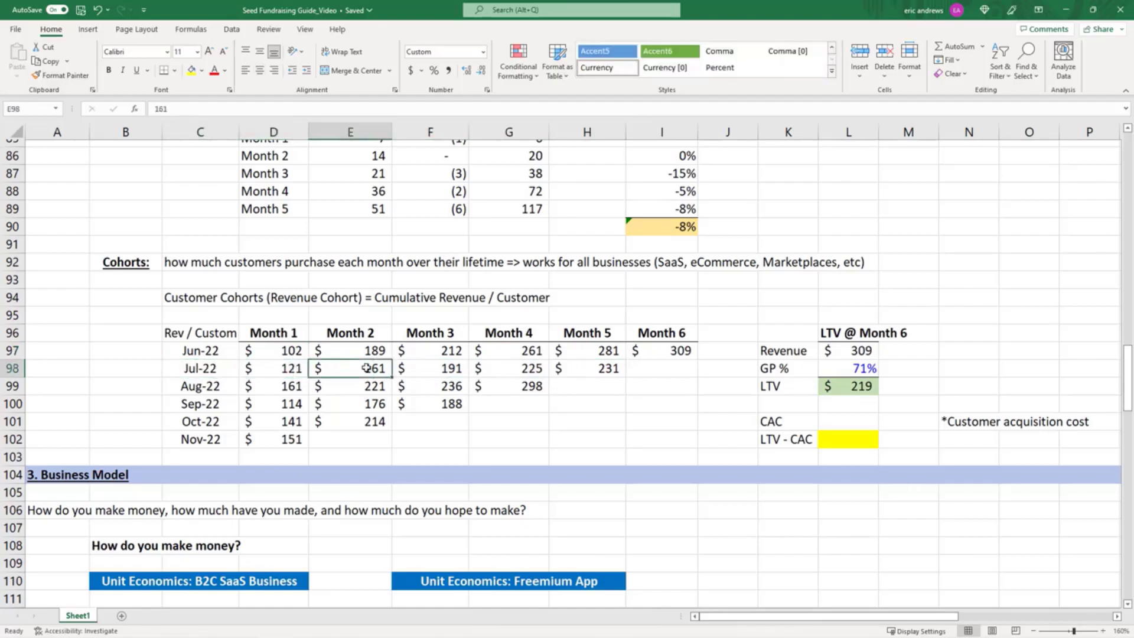
left_click(285, 368)
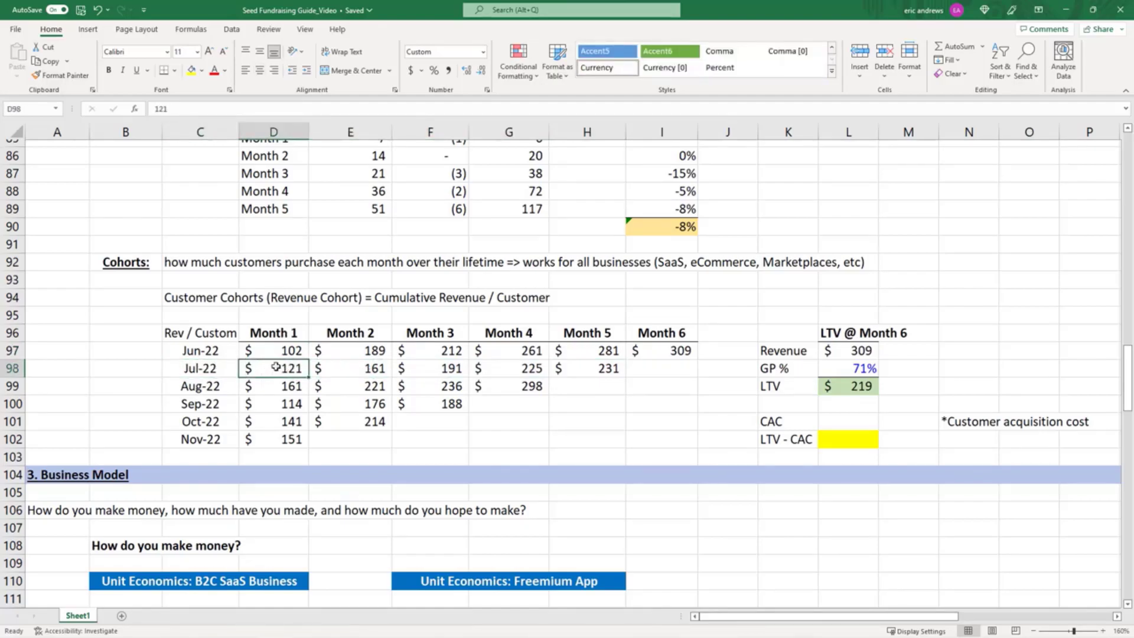
left_click(358, 369)
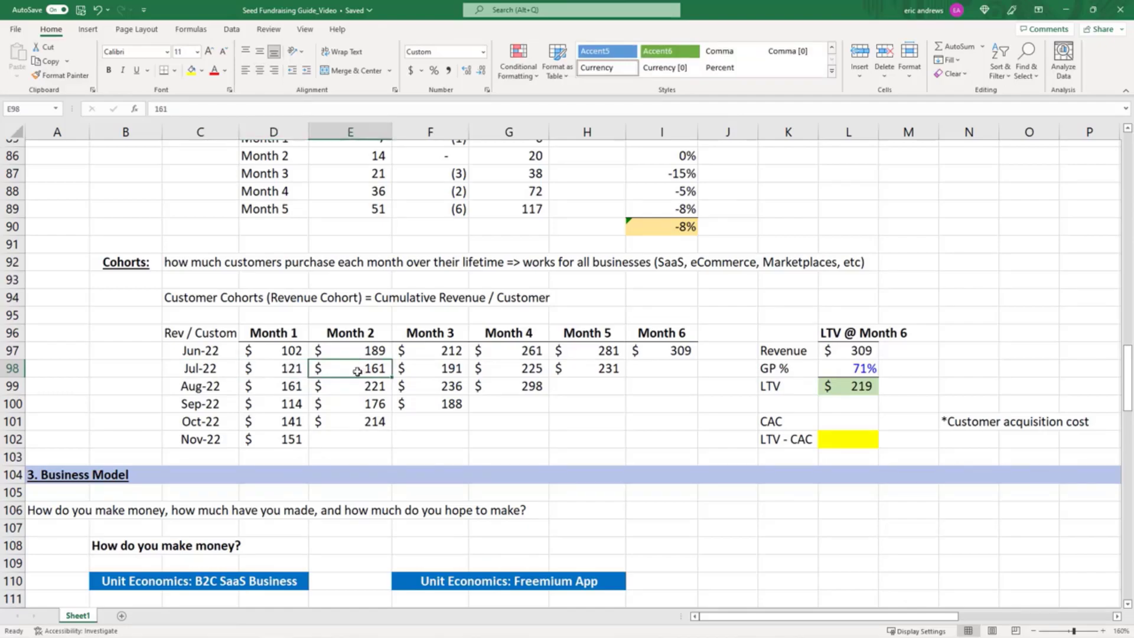
left_click(430, 355, "shift")
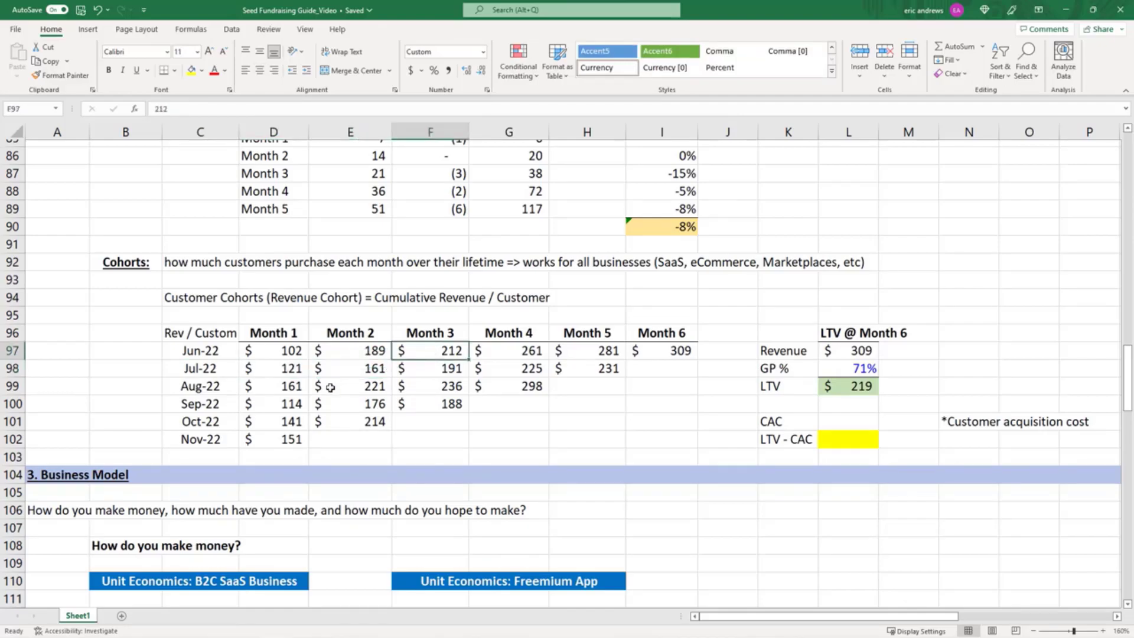
left_click(295, 387)
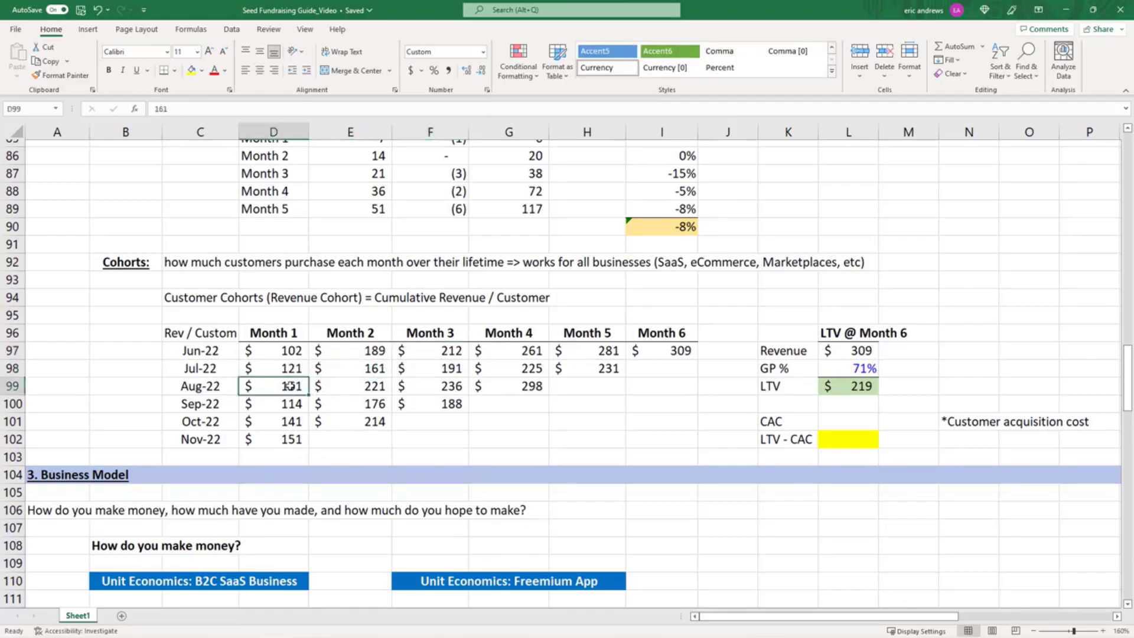
left_click(346, 368, "ctrl")
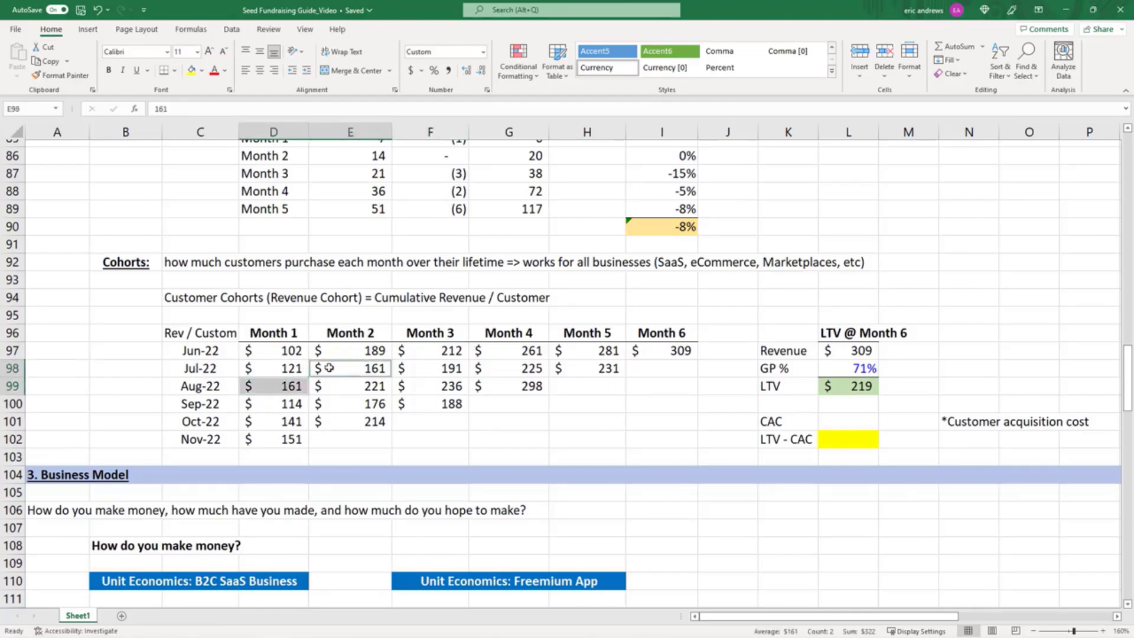
left_click(431, 352, "ctrl")
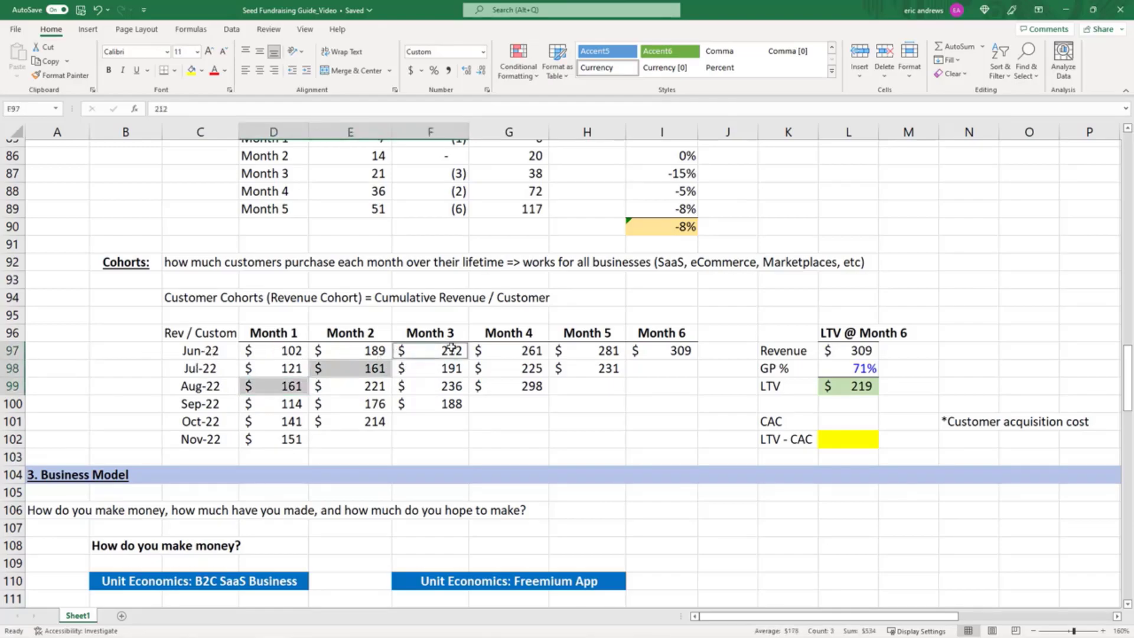
left_click(278, 406)
left_click(358, 388, "ctrl")
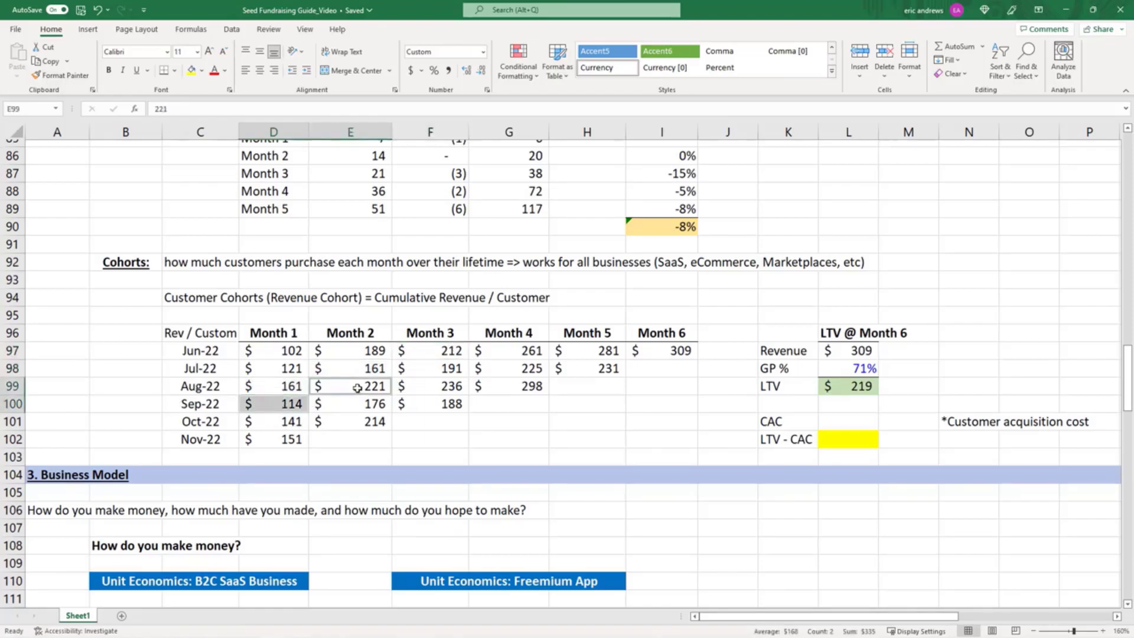
left_click(416, 367, "ctrl")
left_click(535, 349, "ctrl")
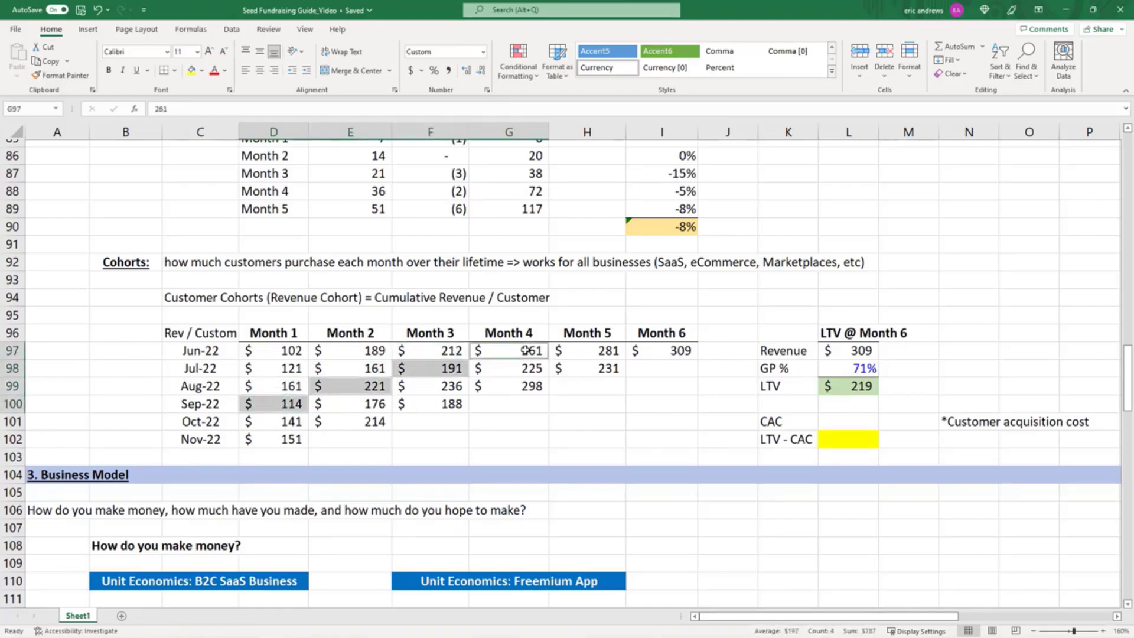
left_click(257, 350)
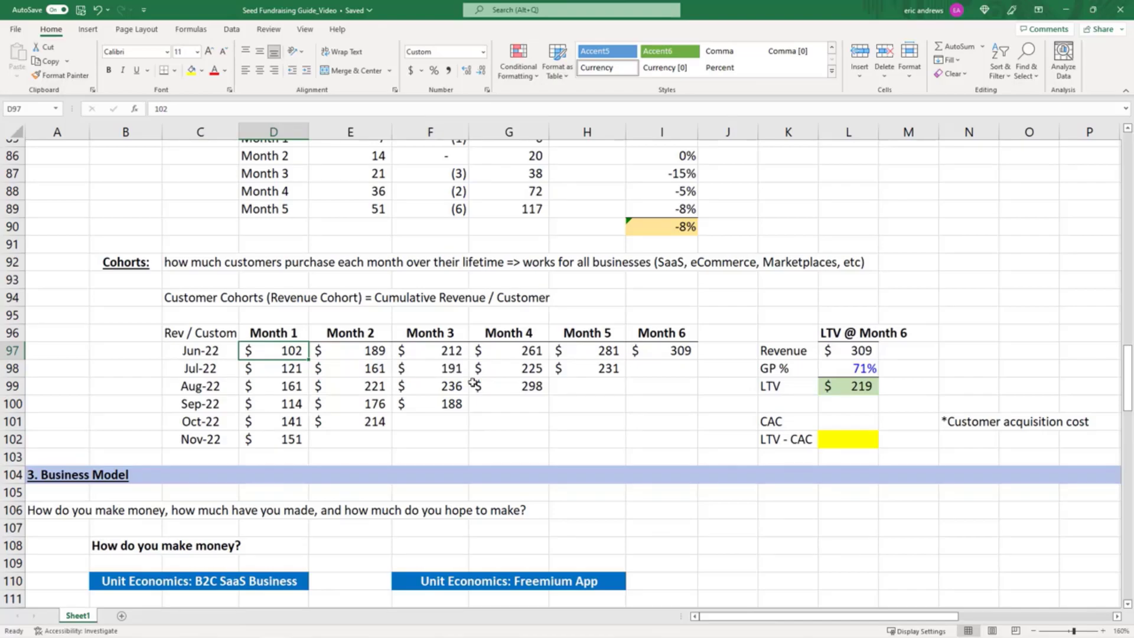
left_click(509, 385)
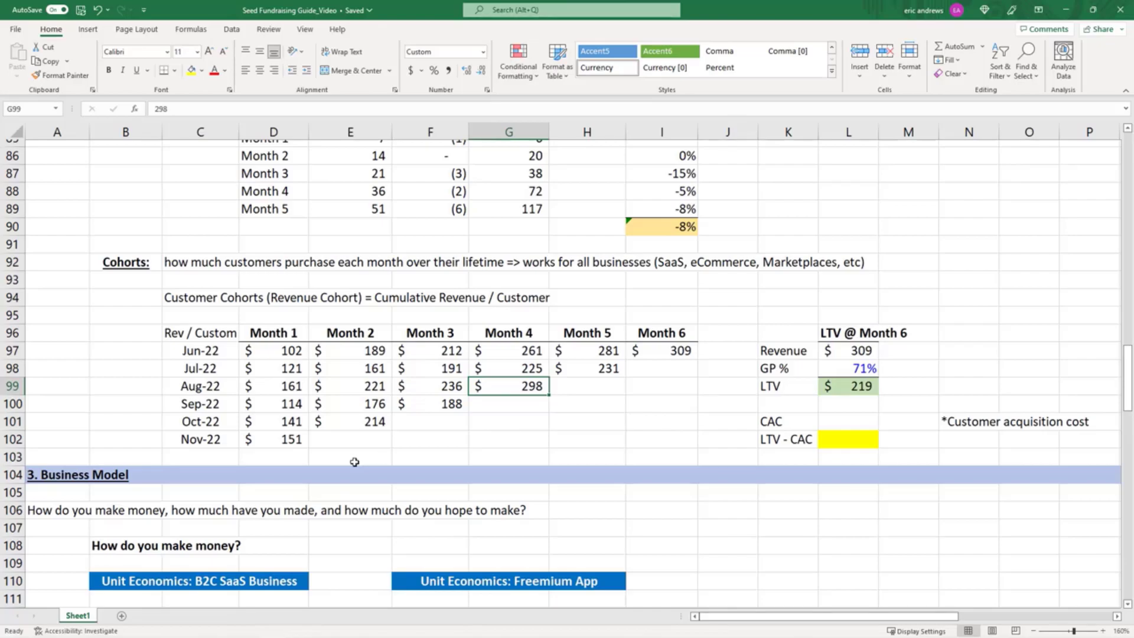
left_click(353, 444)
left_click(418, 422, "ctrl")
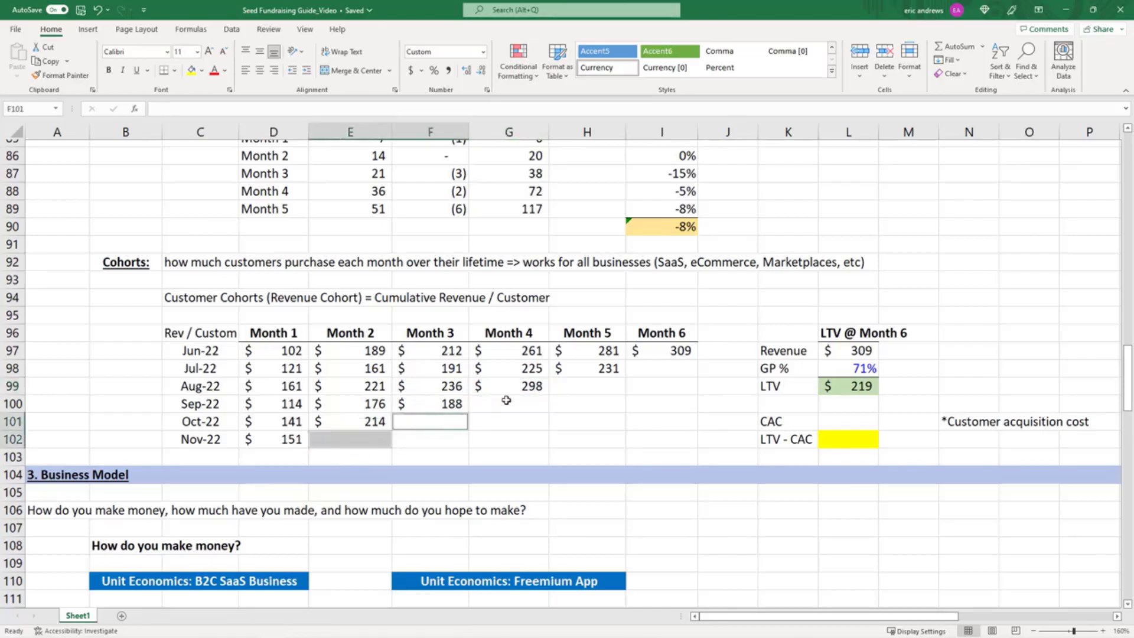
left_click(506, 402, "ctrl")
left_click(595, 390, "ctrl")
left_click(665, 369, "ctrl")
left_click(293, 454, "ctrl")
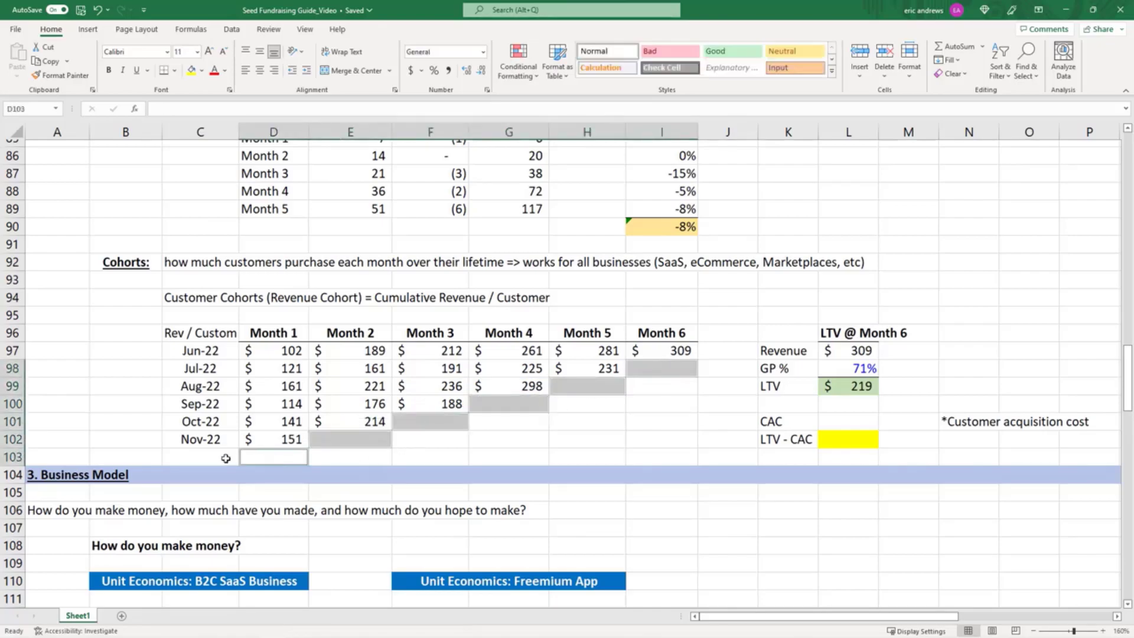
left_click(205, 458, "ctrl")
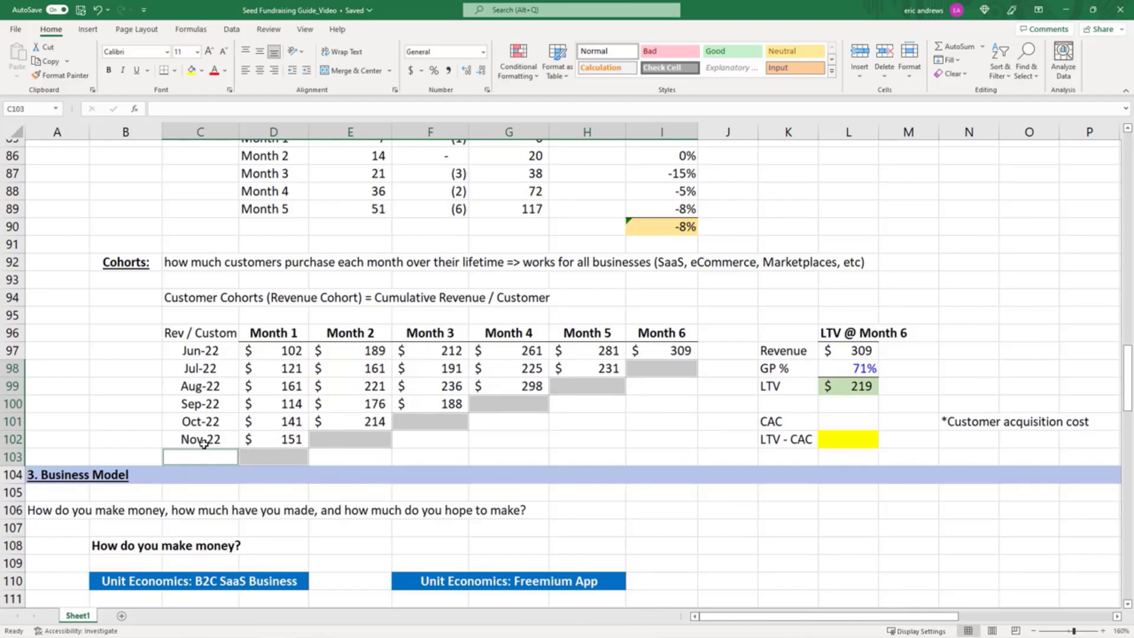
left_click(204, 443)
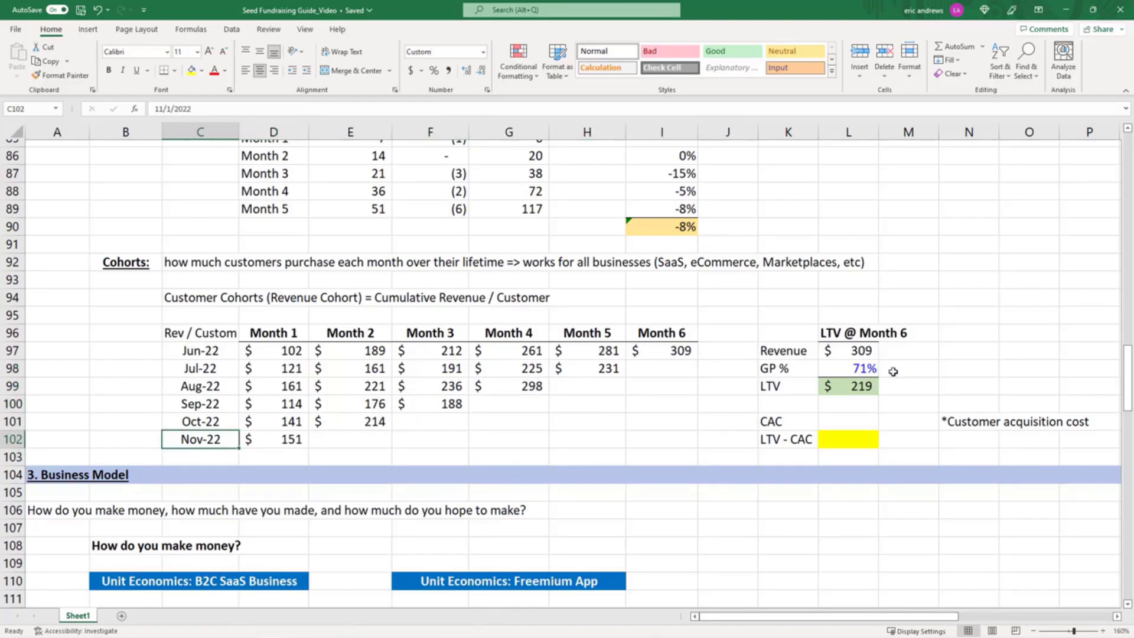
- Inspect the Revenue and LTV formulas in L97 and L99 without changing them
left_click(845, 349)
key("F2")
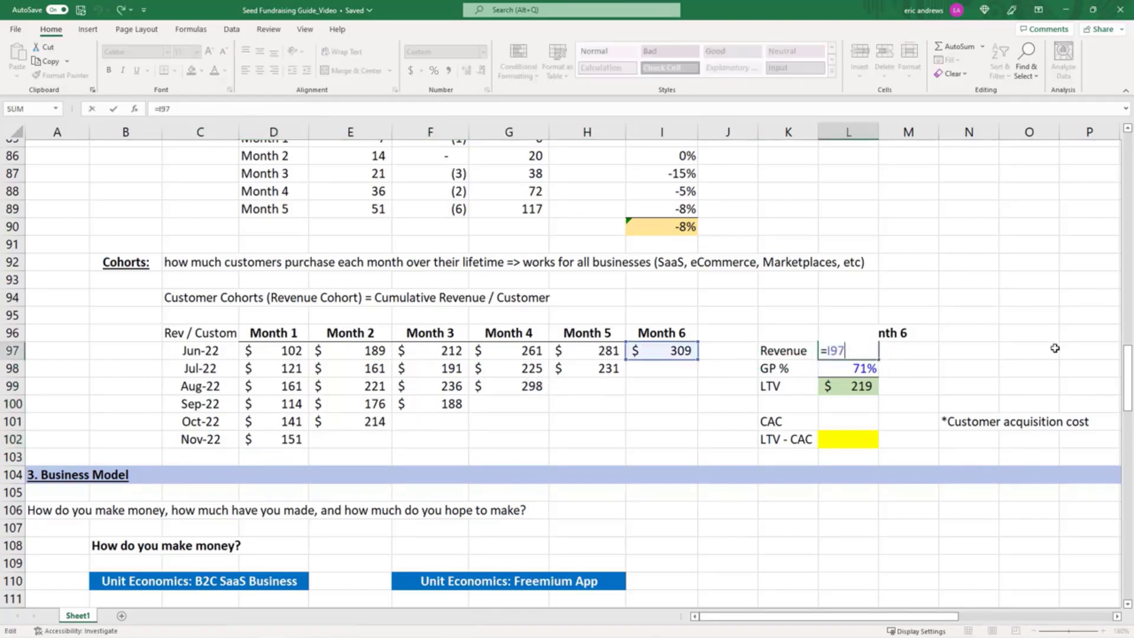
key("Escape")
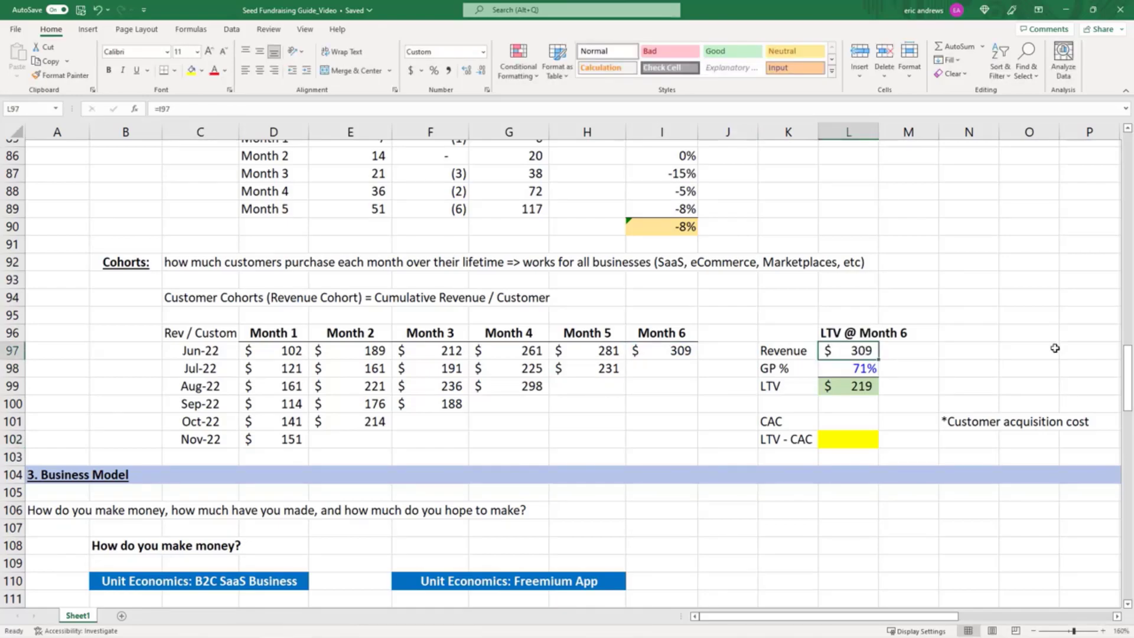
key("Down")
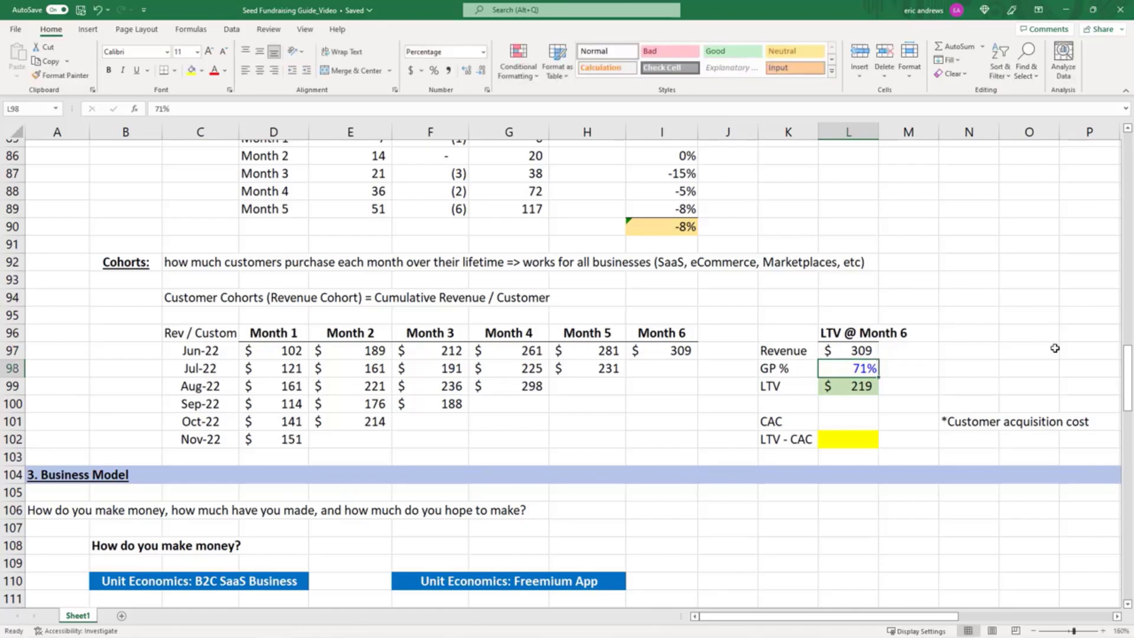
key("Down")
key("F2")
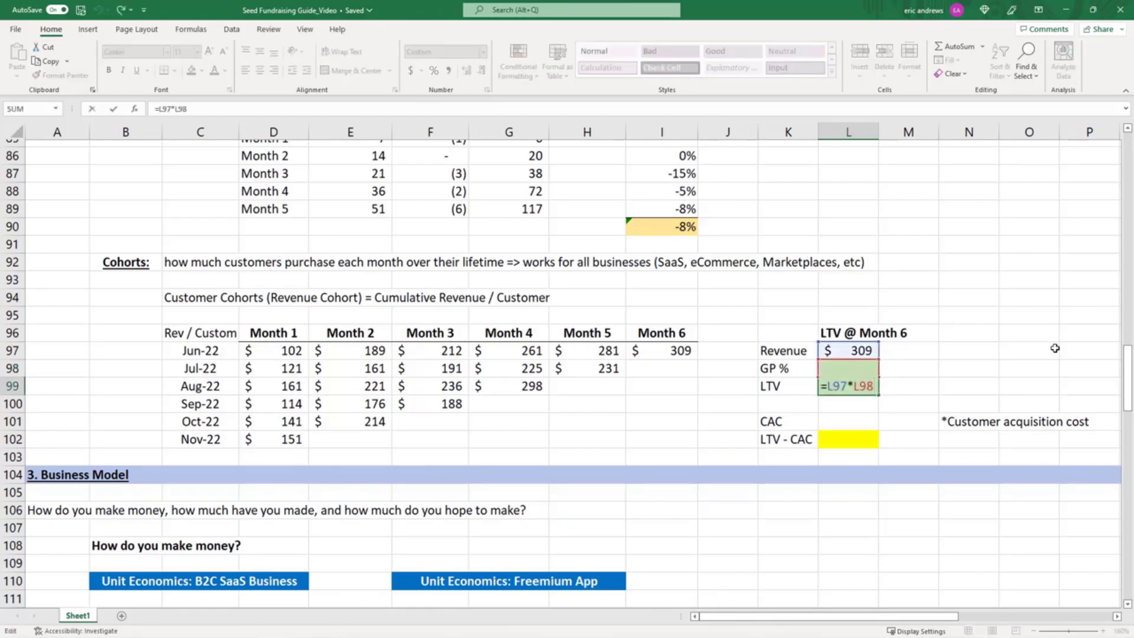
key("Escape")
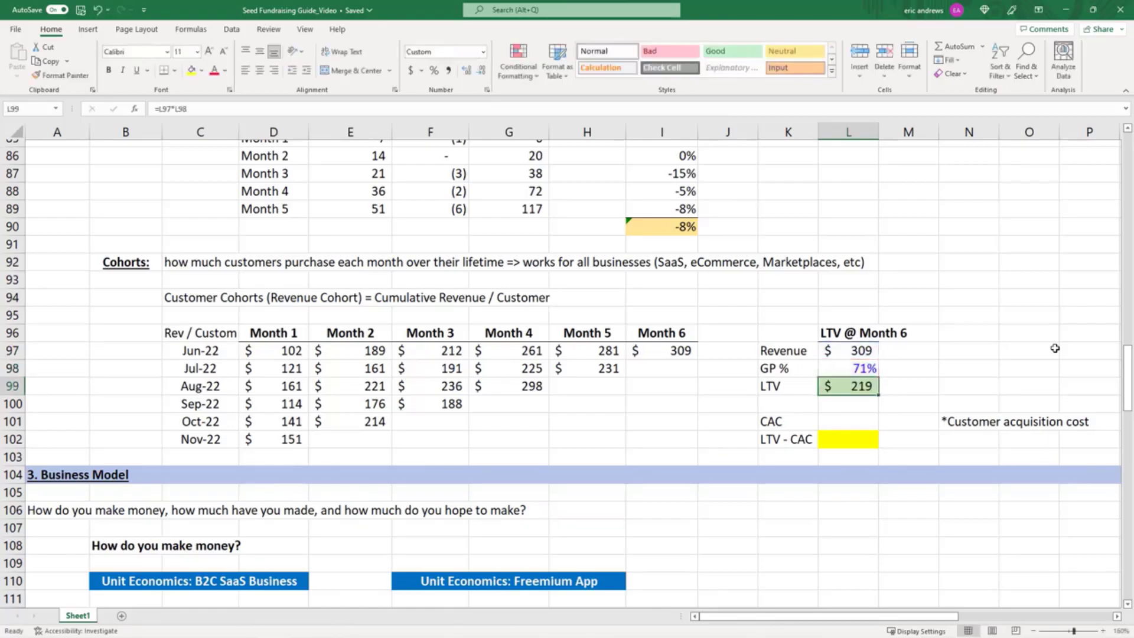
- Add the note 'Customer lifetime value' beside the $219 LTV figure
key("Right")
key("Right")
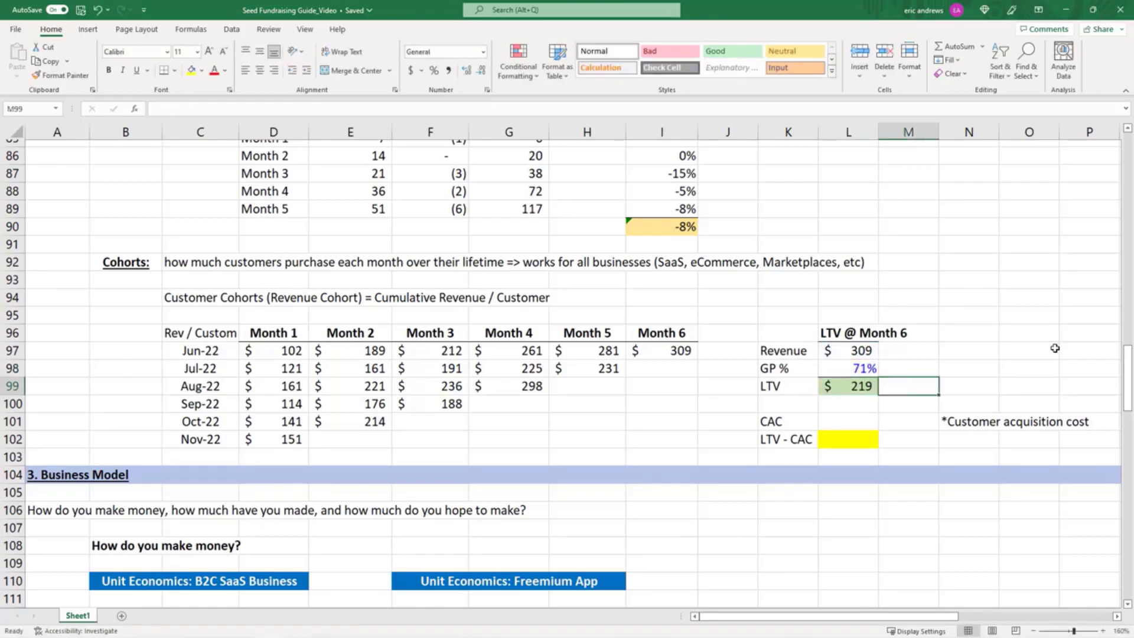
type("Cus")
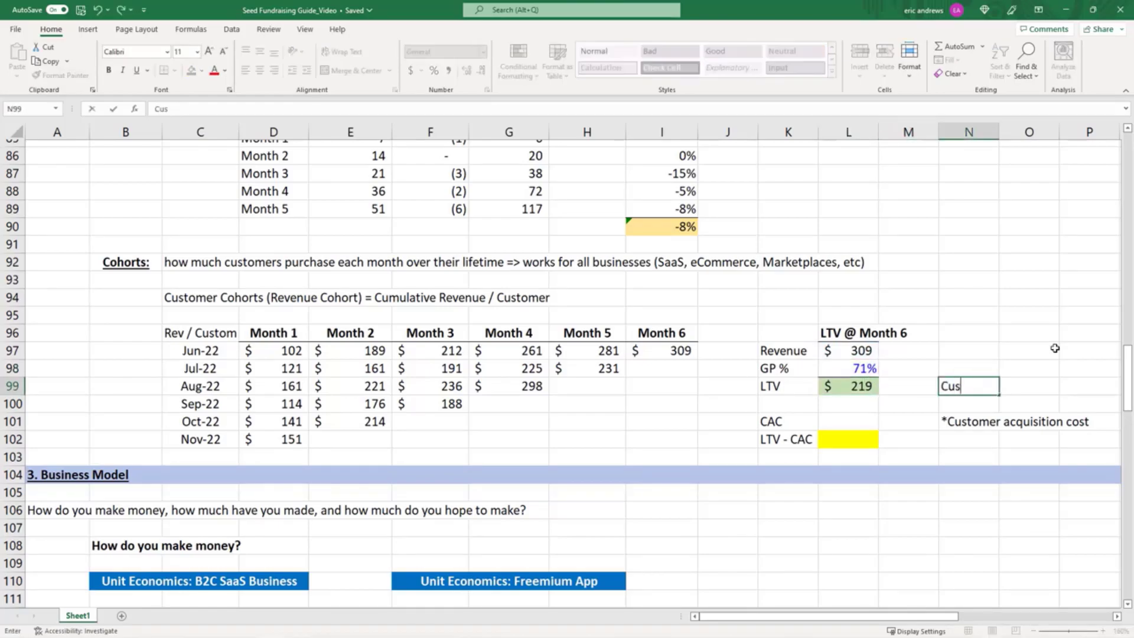
type("tomer lifetime value")
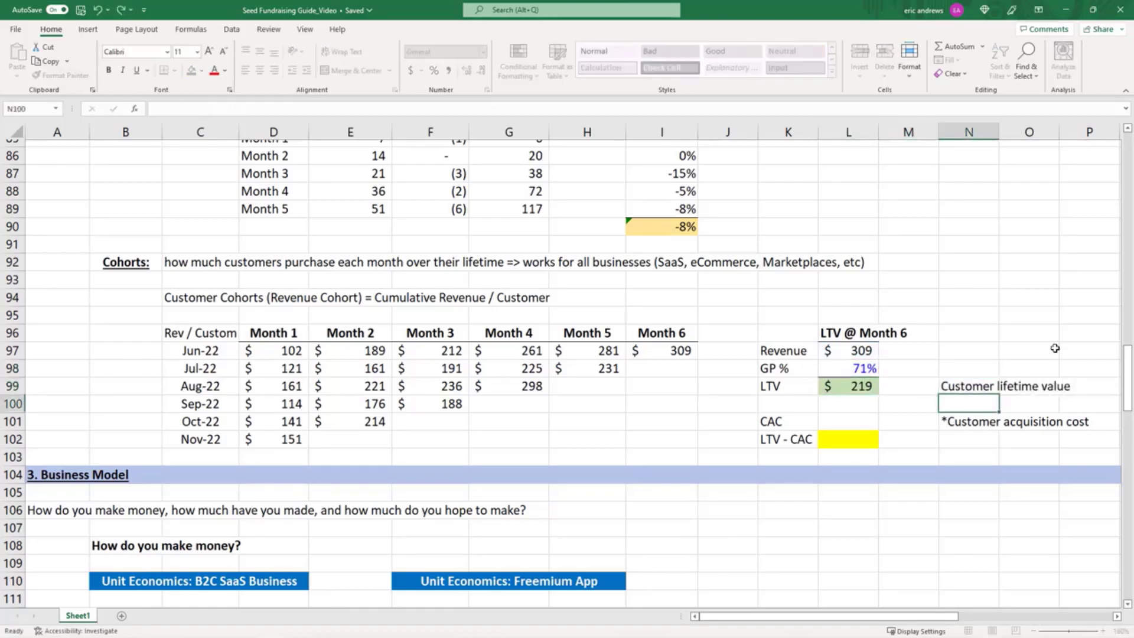
key("ctrl+Return")
key("Left")
key("Left")
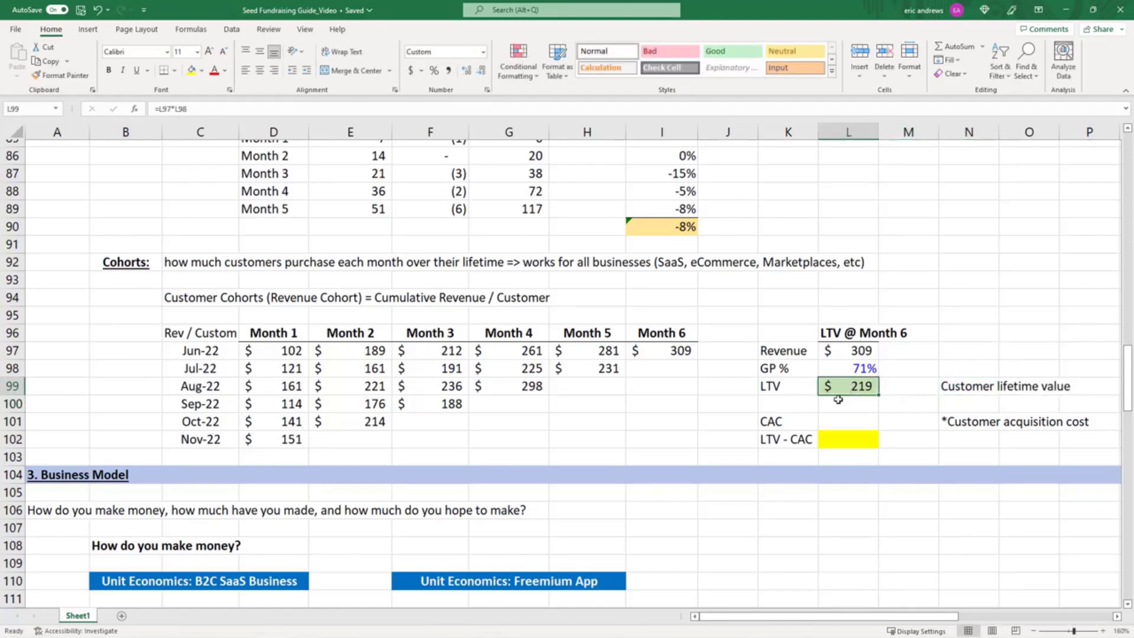
key("Down")
key("Down")
key("Down")
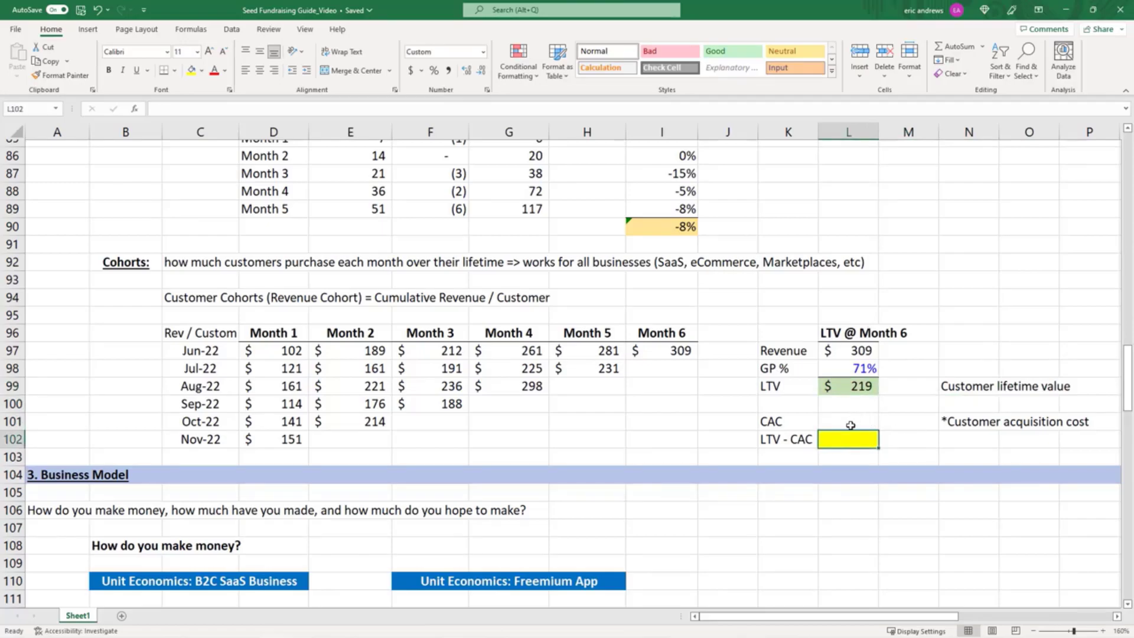
key("Up")
key("Up")
key("Up")
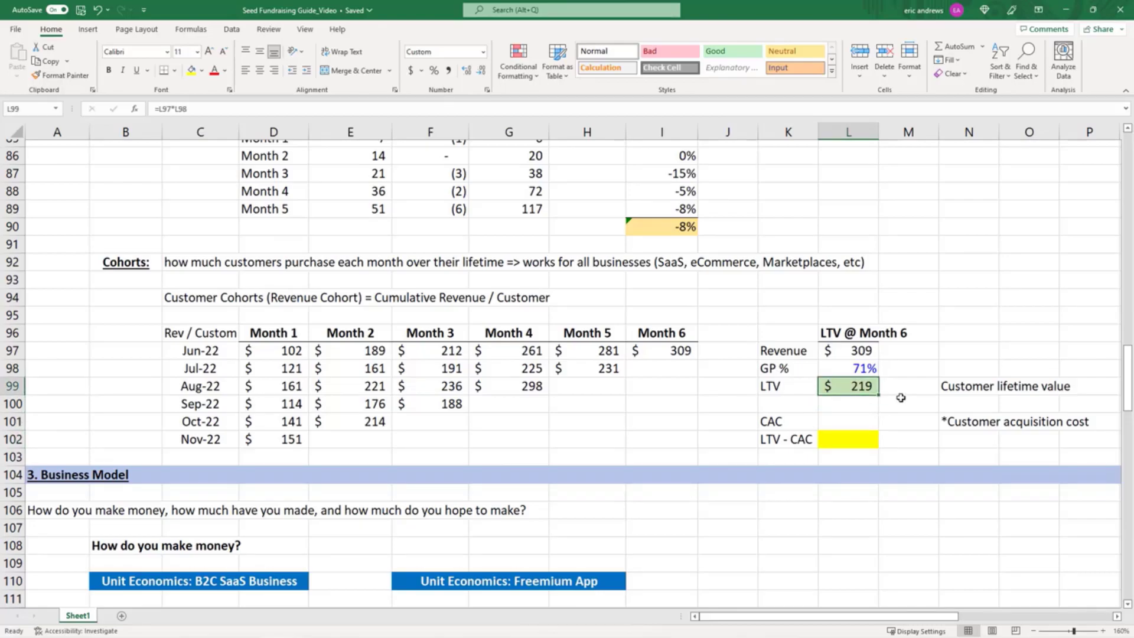
- Enter a CAC of 115 in cell L101
left_click(856, 427)
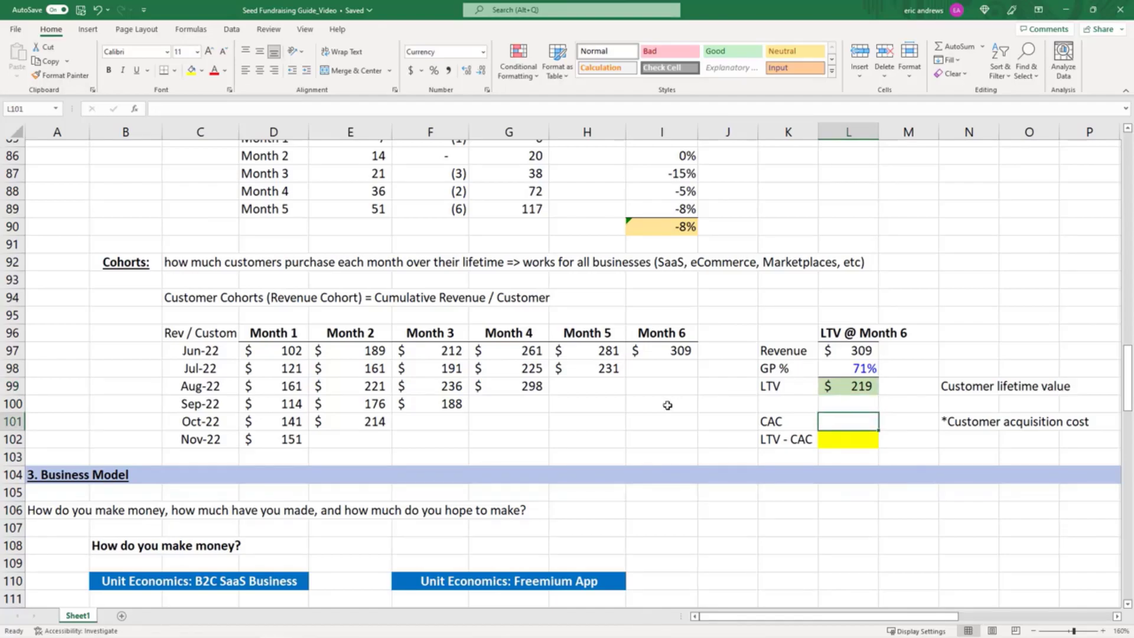
type("115")
key("ctrl+Return")
- Review the Jun-22 cohort revenue values against the Revenue, GP %, LTV and CAC figures
left_click(283, 350)
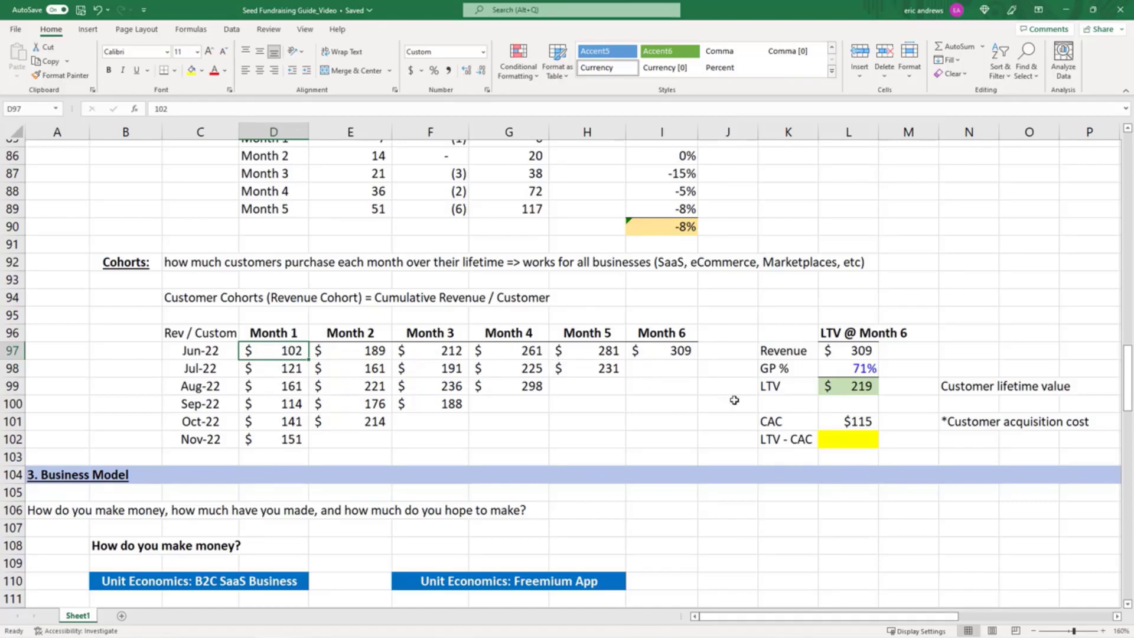
left_click(839, 422)
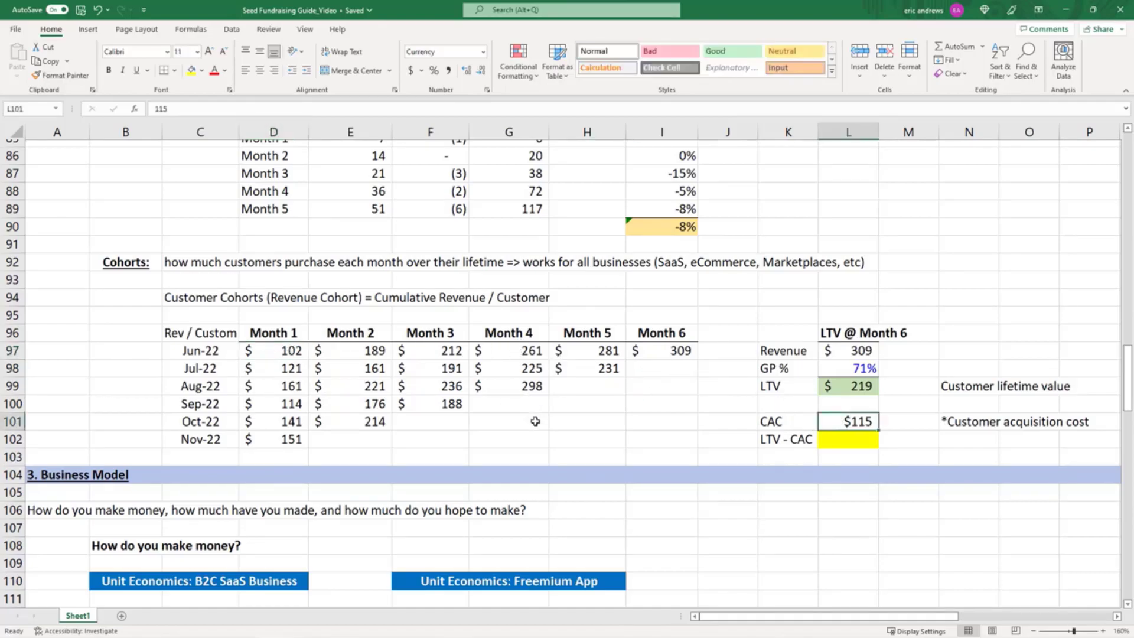
left_click(662, 351)
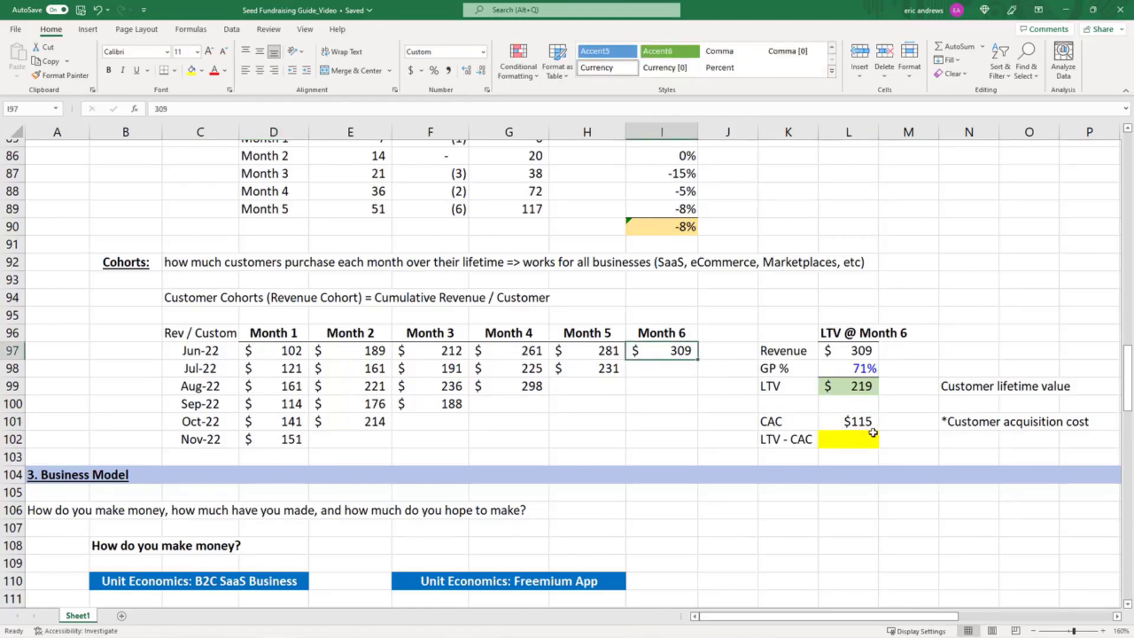
left_click(848, 416)
left_click(679, 352)
left_click_drag(854, 349, 856, 385)
left_click(856, 385)
left_click(846, 426)
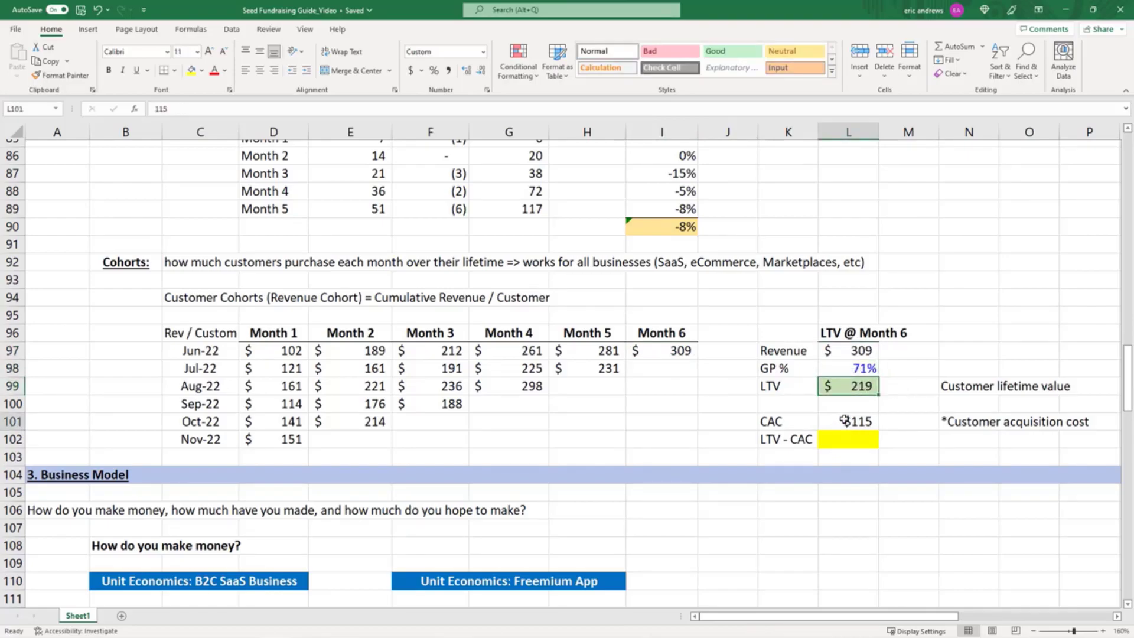
left_click(851, 437)
left_click(857, 384)
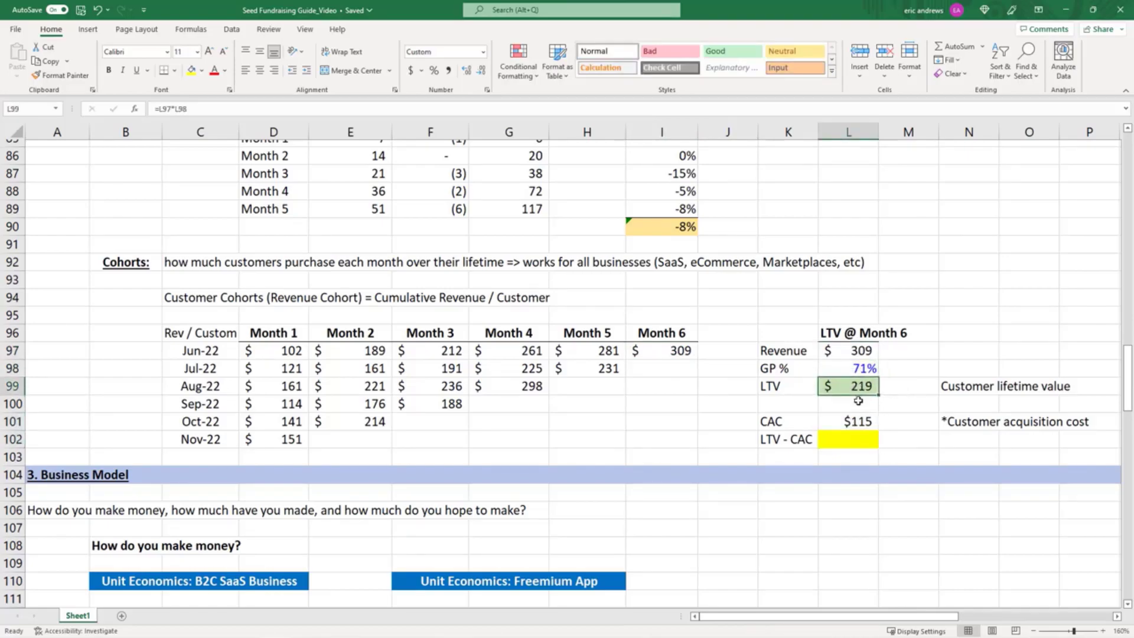
- Enter =L99-L101 in the yellow LTV − CAC cell L102 to show $104
left_click(867, 439)
type("=")
left_click(851, 385)
type("-")
left_click(854, 423)
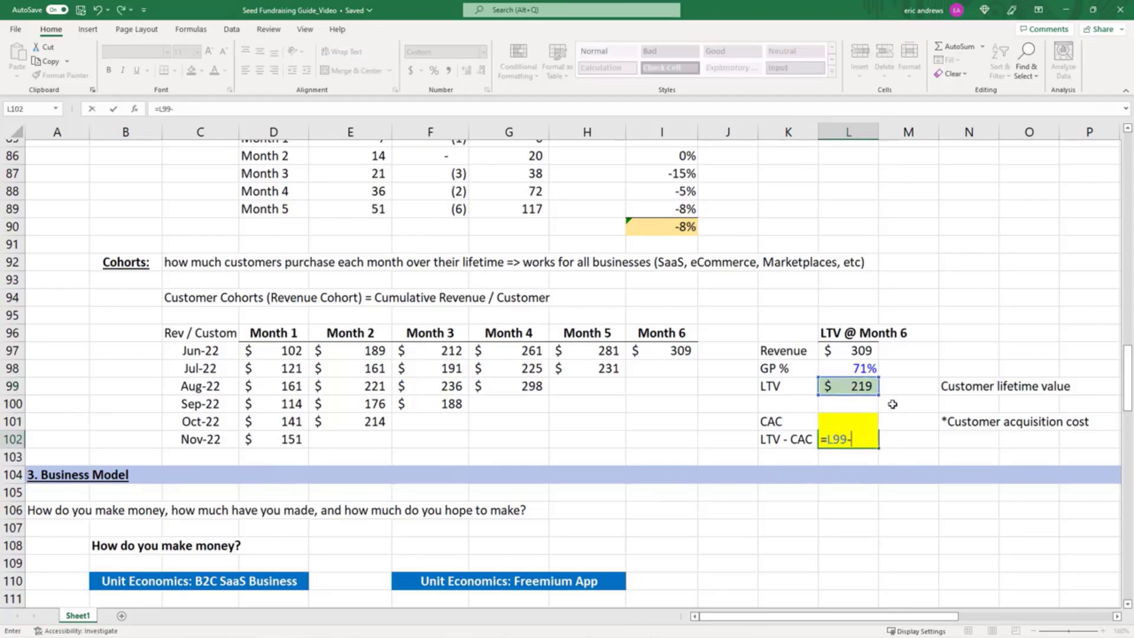
key("ctrl+Return")
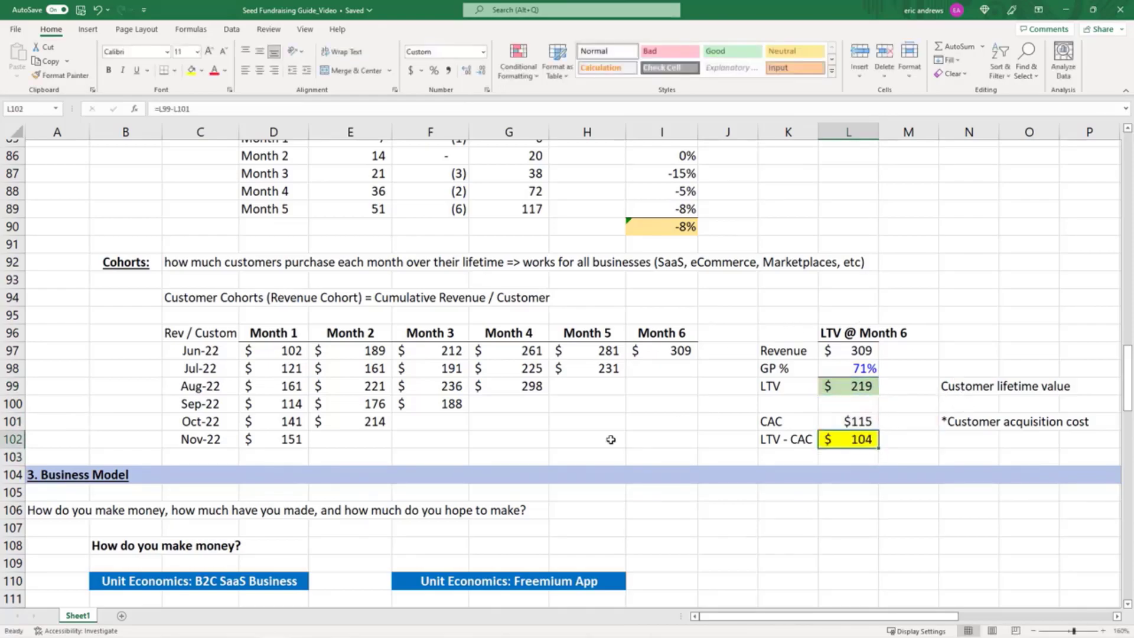
key("Left")
key("Left")
key("Left")
key("Left")
key("Left")
key("Left")
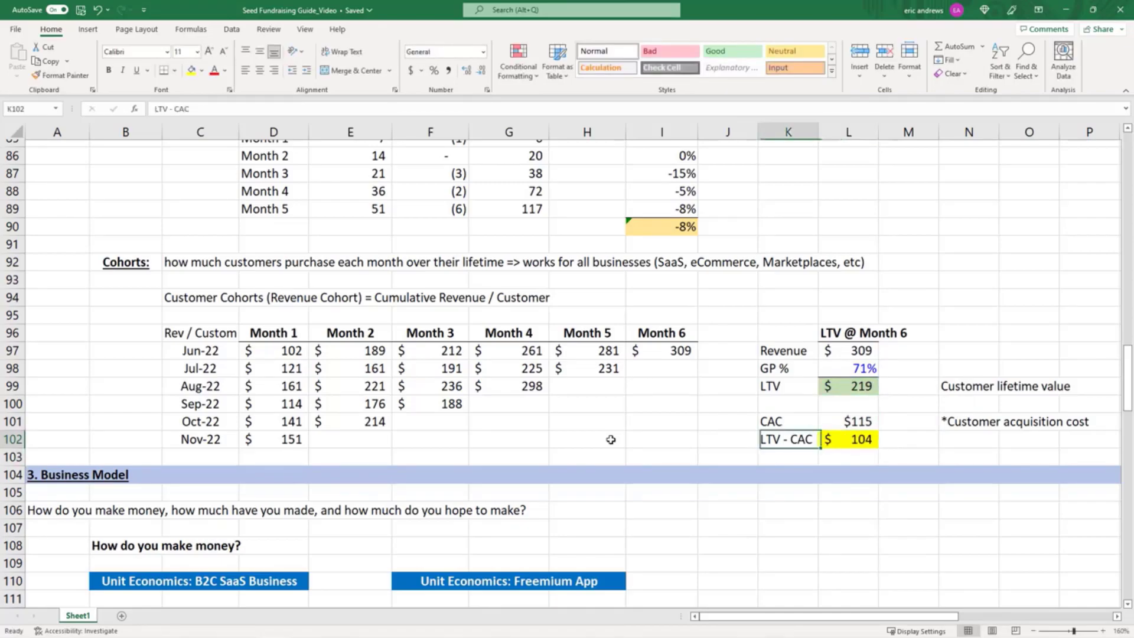
key("Left")
key("Left")
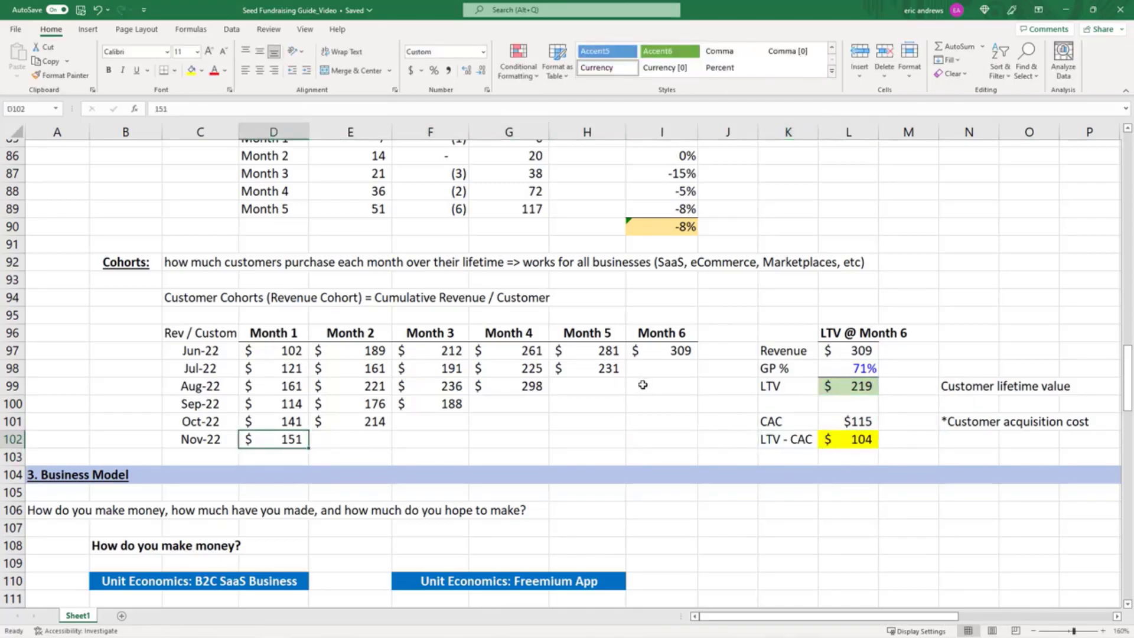